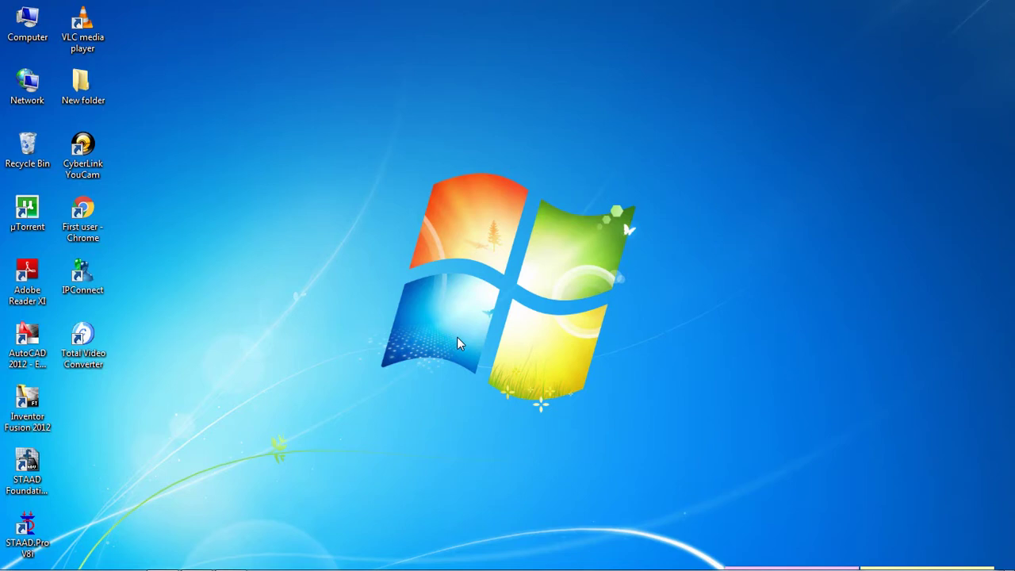
Step: Switch to STAAD.Pro and add a Perform Analysis command with the No Print option to the Structure1 model
click(238, 560)
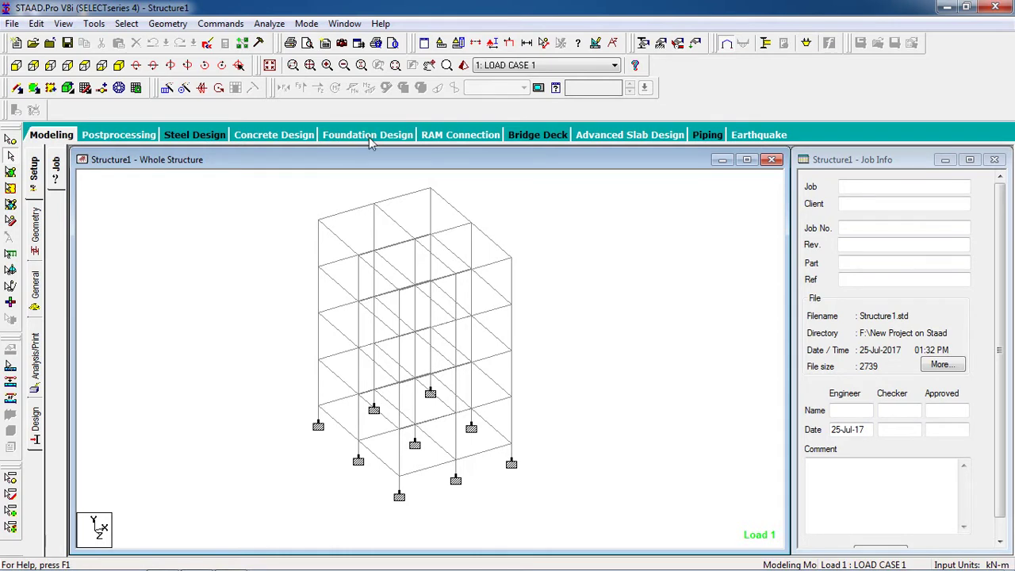
click(221, 23)
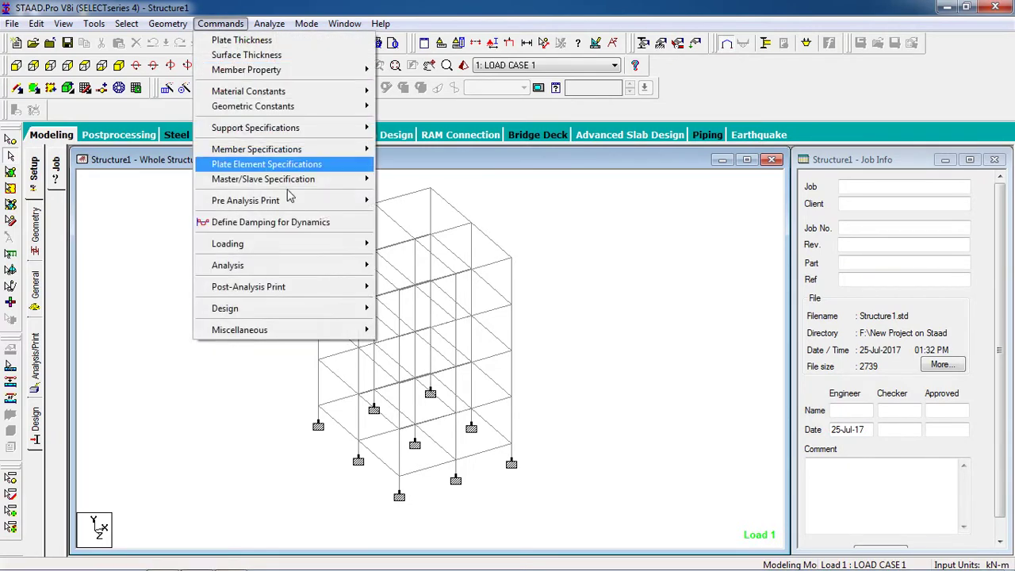
mouse_move(328, 265)
click(385, 266)
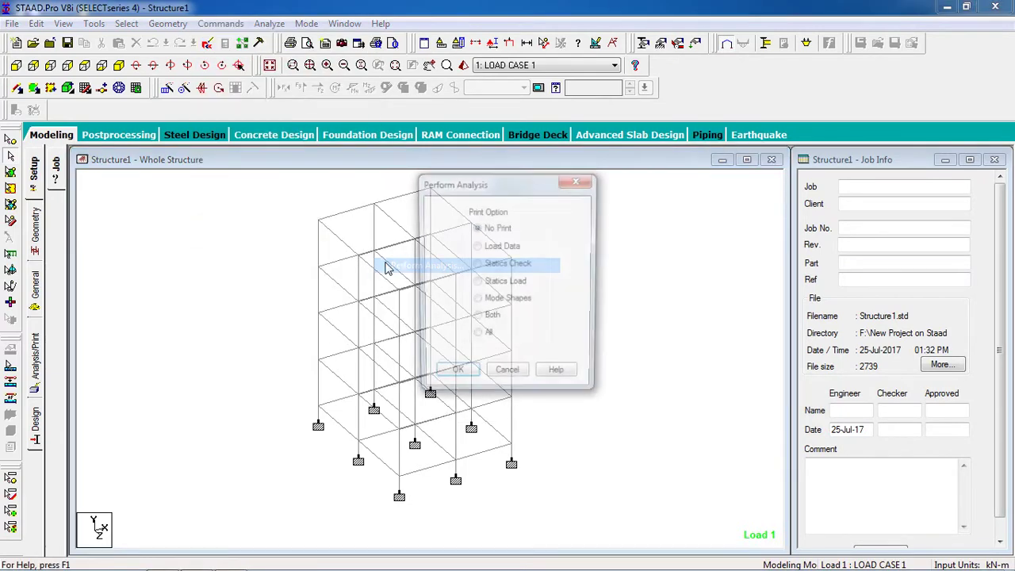
click(451, 376)
Step: Run the analysis of the structure and finish it with the Stay in Modeling Mode option
click(269, 23)
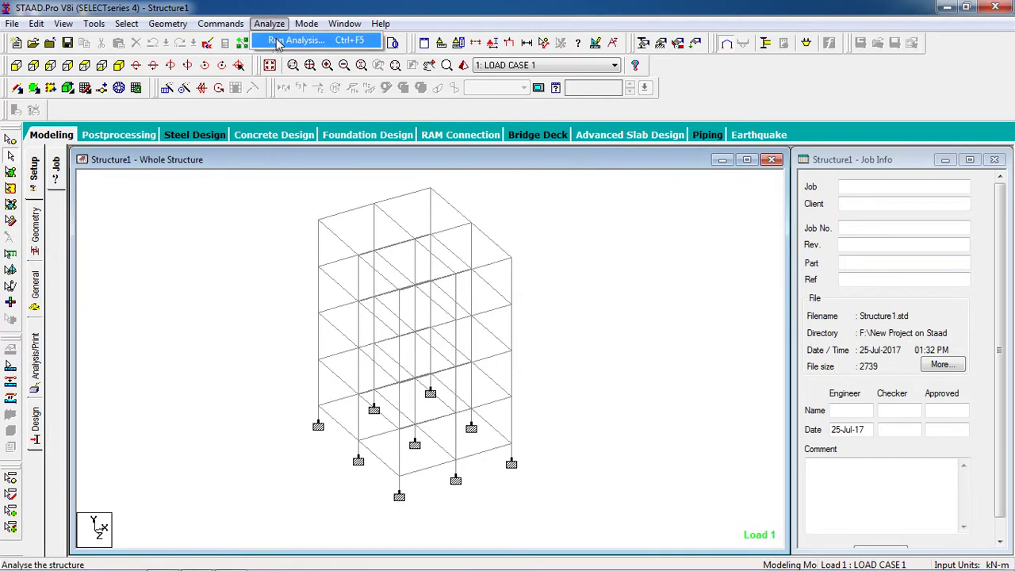
click(278, 43)
click(426, 316)
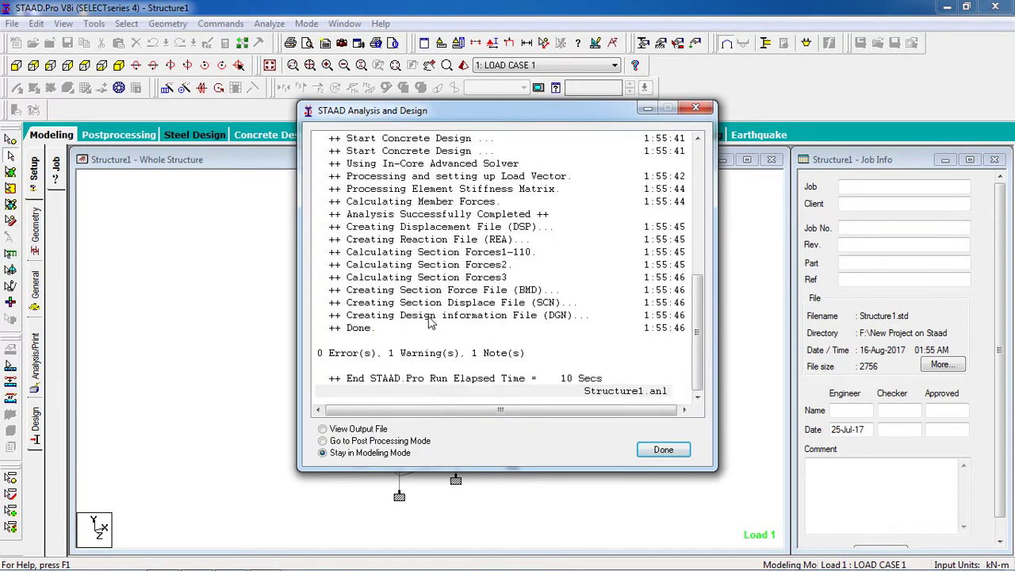
click(663, 451)
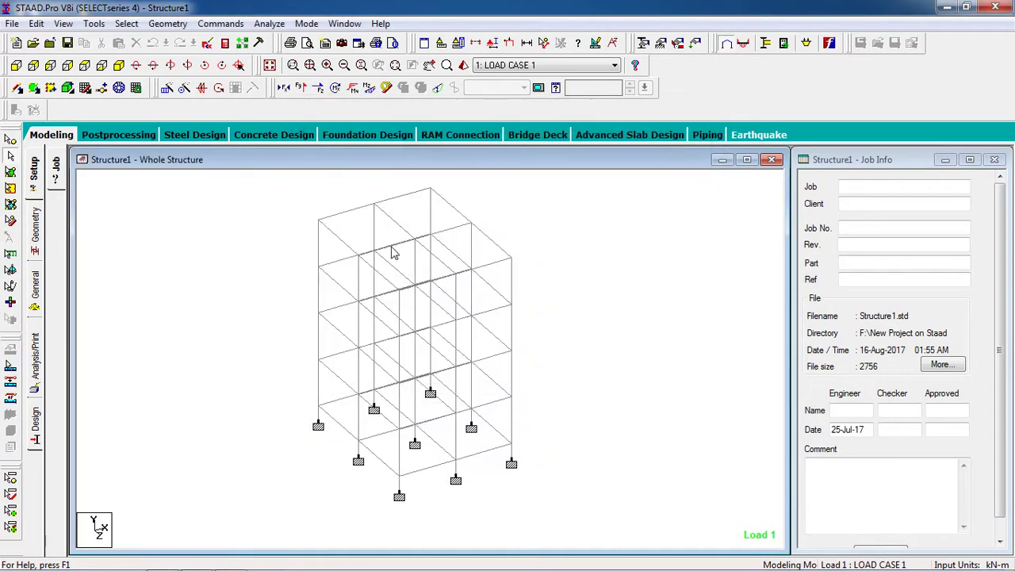
Step: Set up foundation design for all supports with every available load case included, and launch it in STAAD Foundation Advanced
click(367, 135)
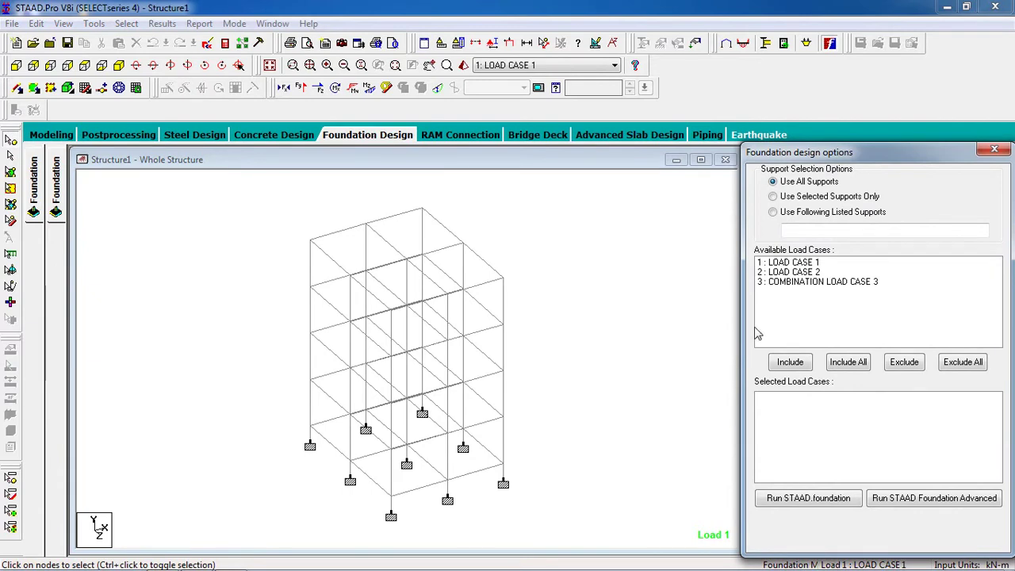
click(814, 284)
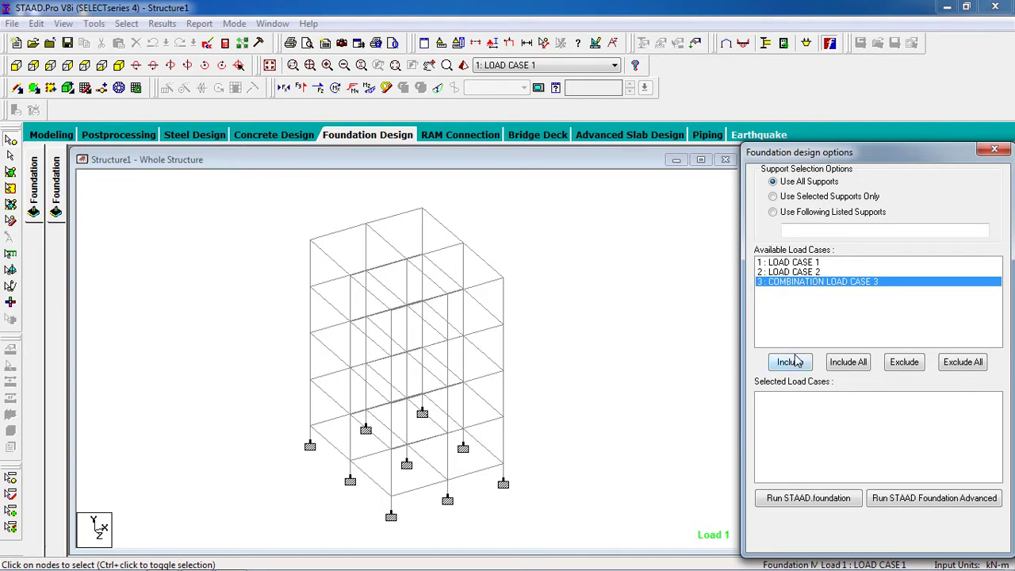
click(813, 309)
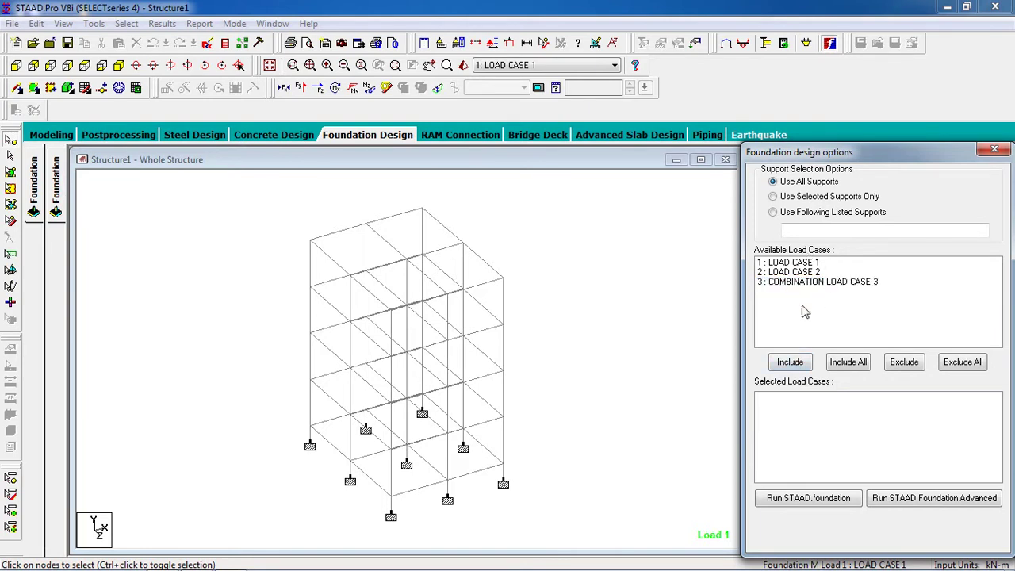
click(855, 369)
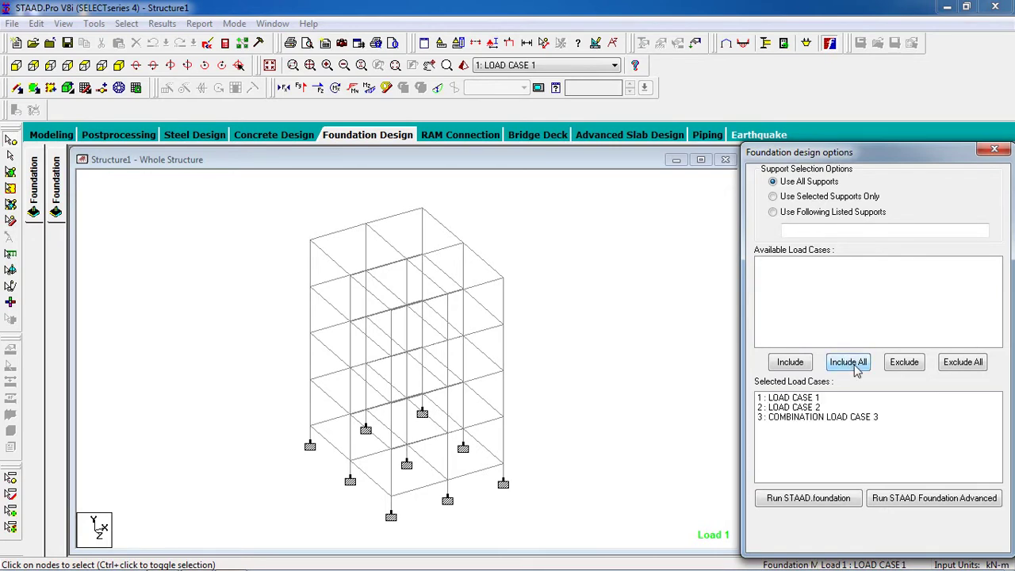
click(938, 500)
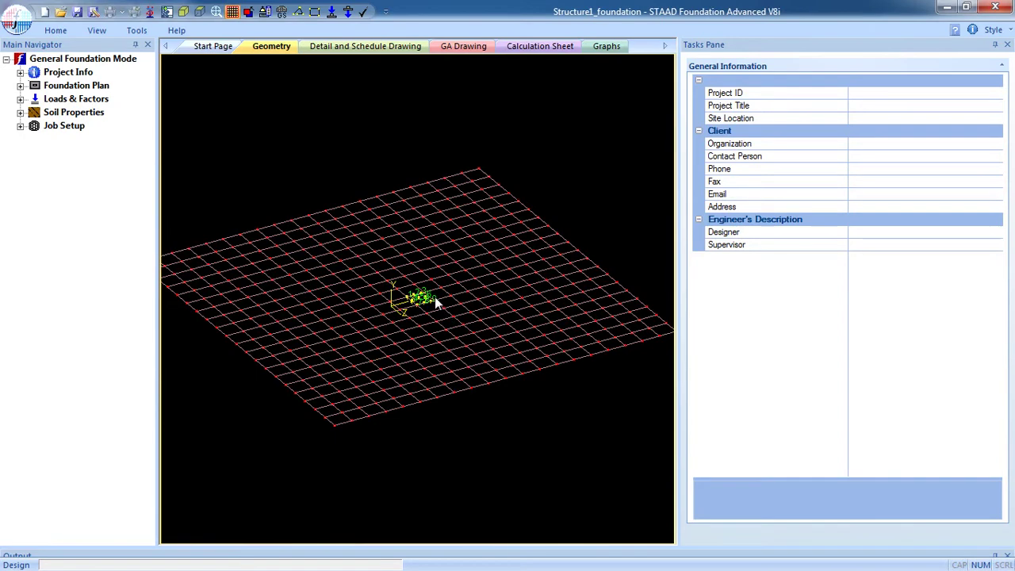
Step: Create a Pile Cap job named "PIle Capp" assigned to all supports, with load cases 1, 2 and combination 3 included
scroll(435, 297, up, 5)
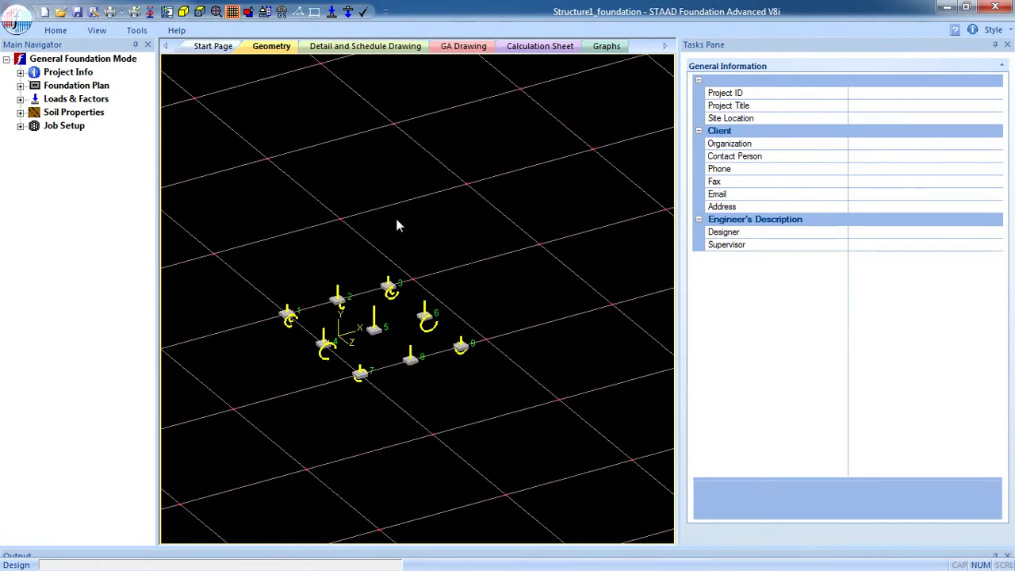
middle_drag(416, 334, 424, 300)
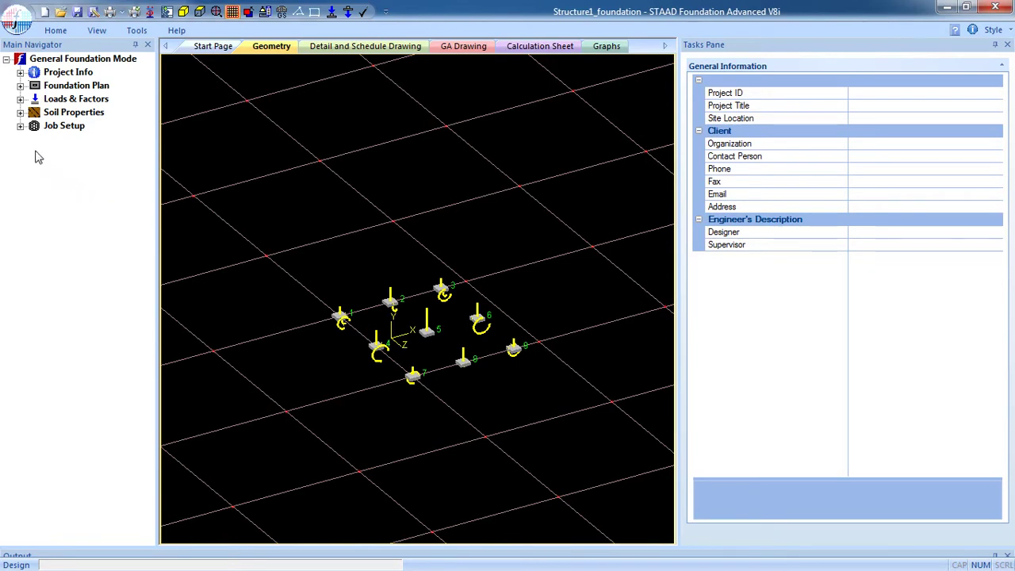
click(19, 126)
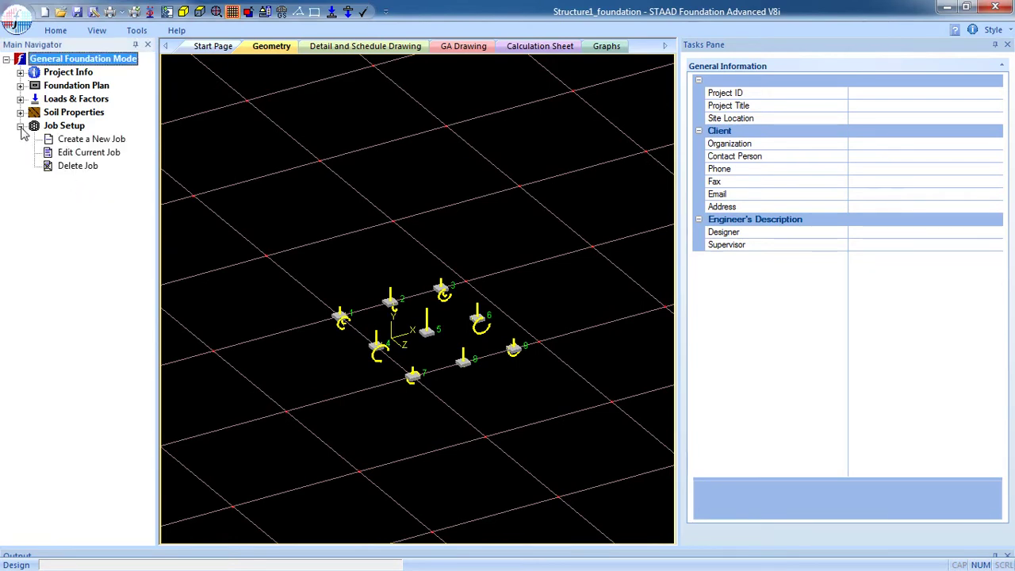
click(67, 140)
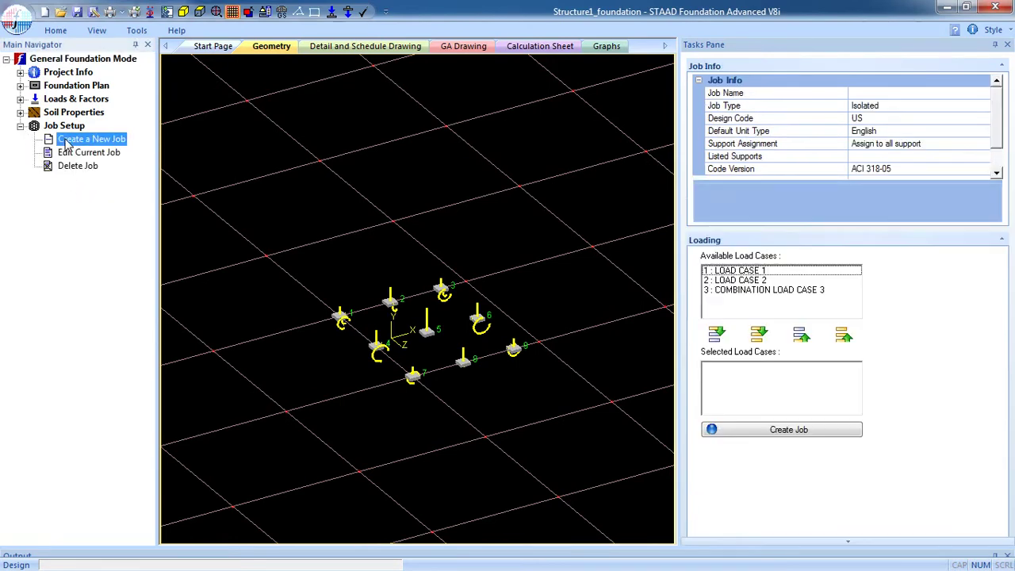
click(877, 96)
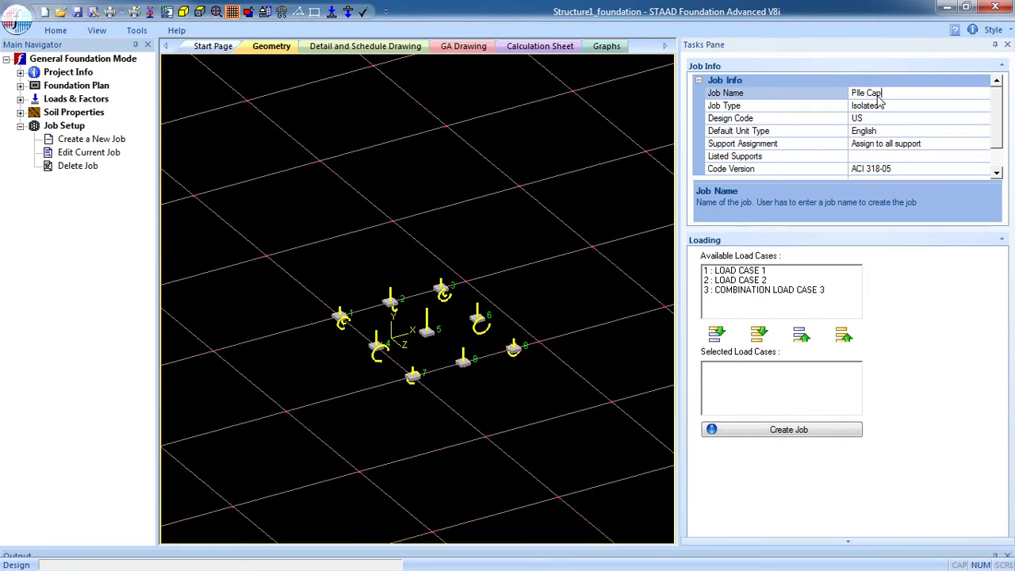
click(983, 106)
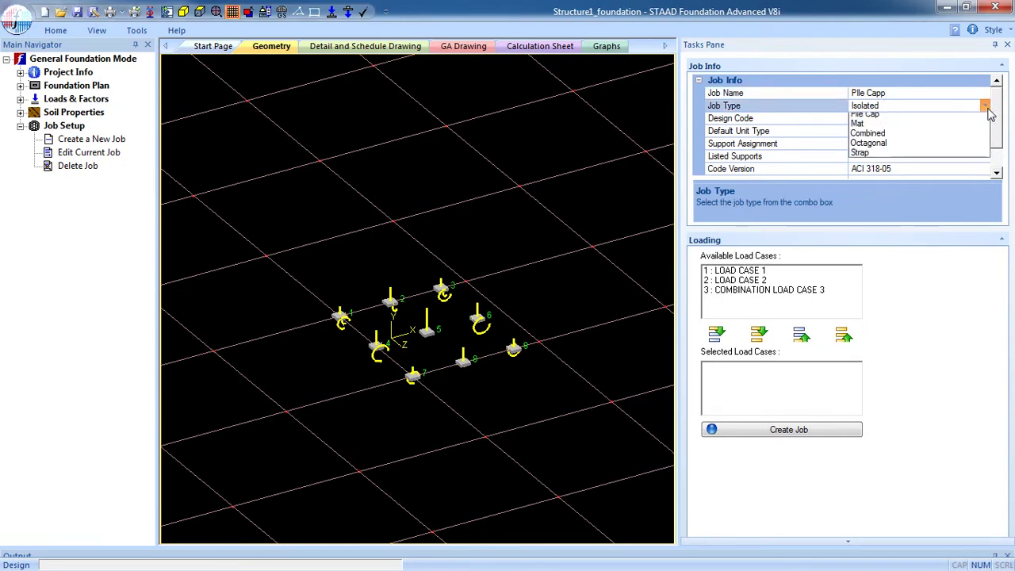
click(986, 129)
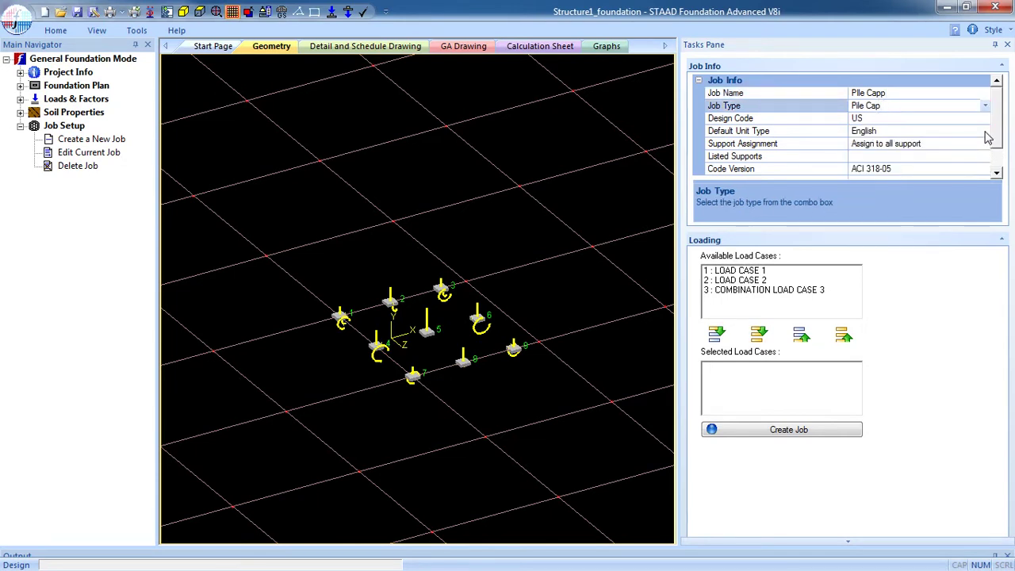
click(956, 149)
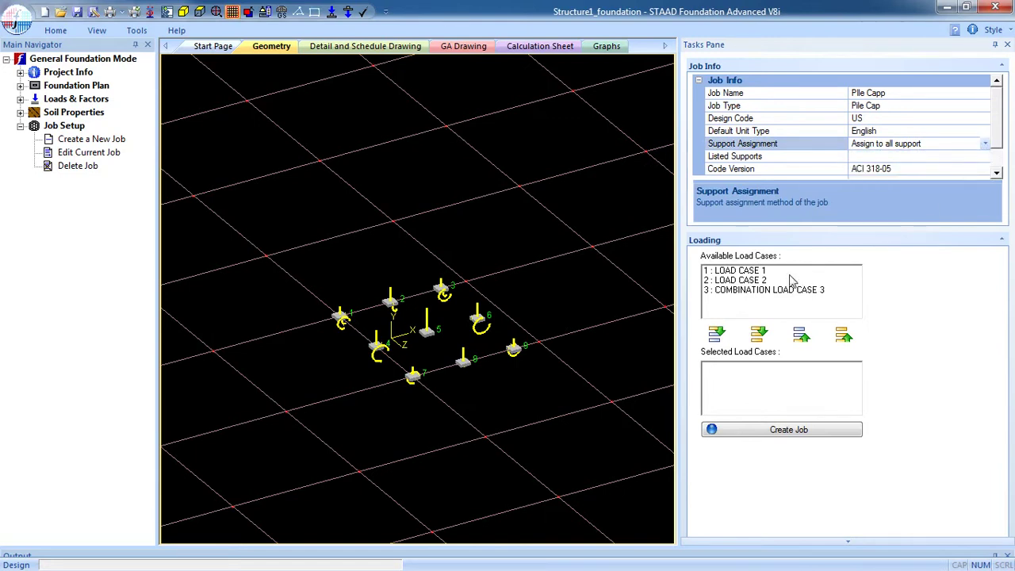
click(760, 334)
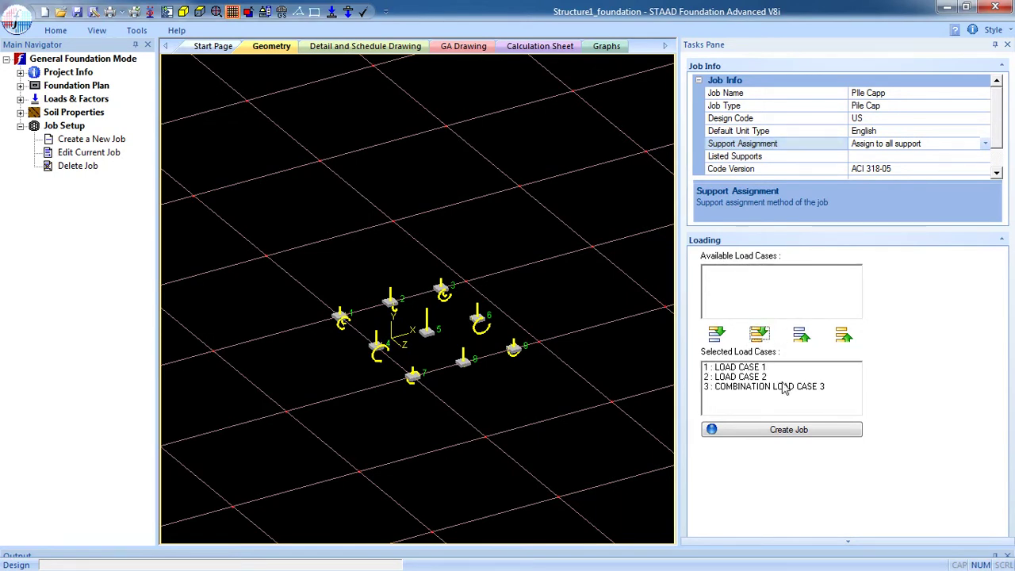
click(793, 432)
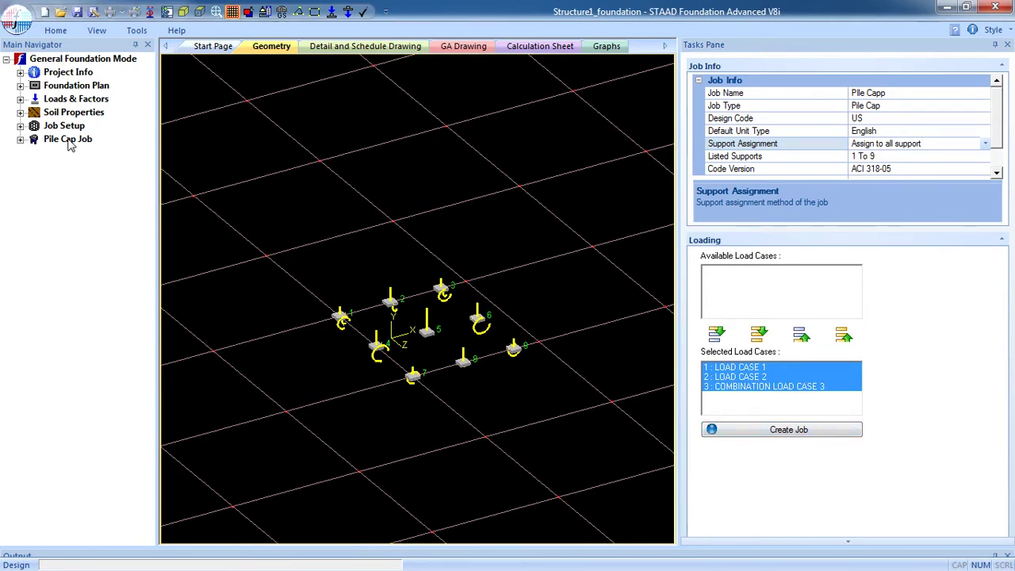
Step: In the pile cap design parameters, set the side cover to 4 in, bottom cover to 3 in and pile in pile cap to 4 in
click(24, 140)
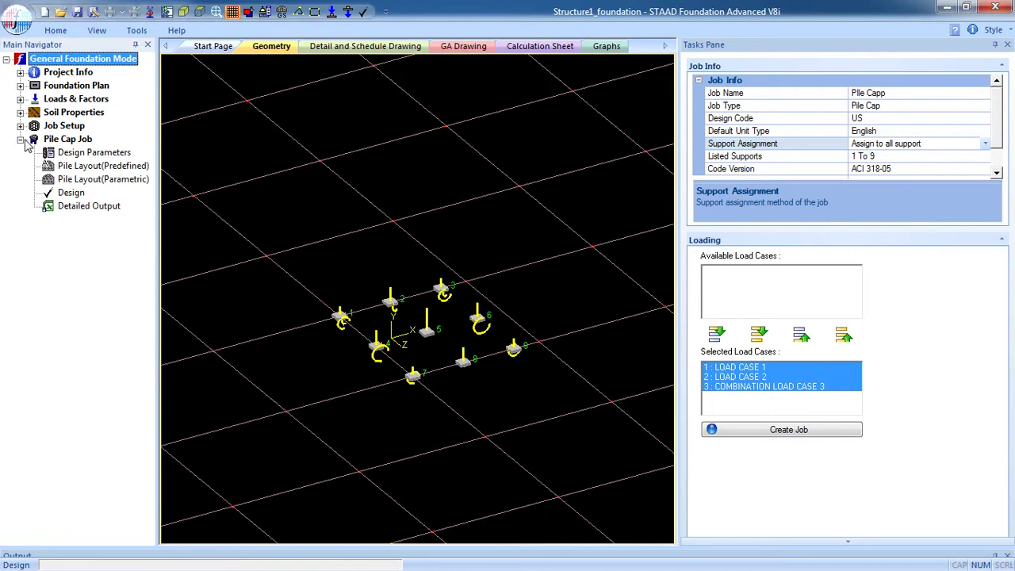
click(111, 154)
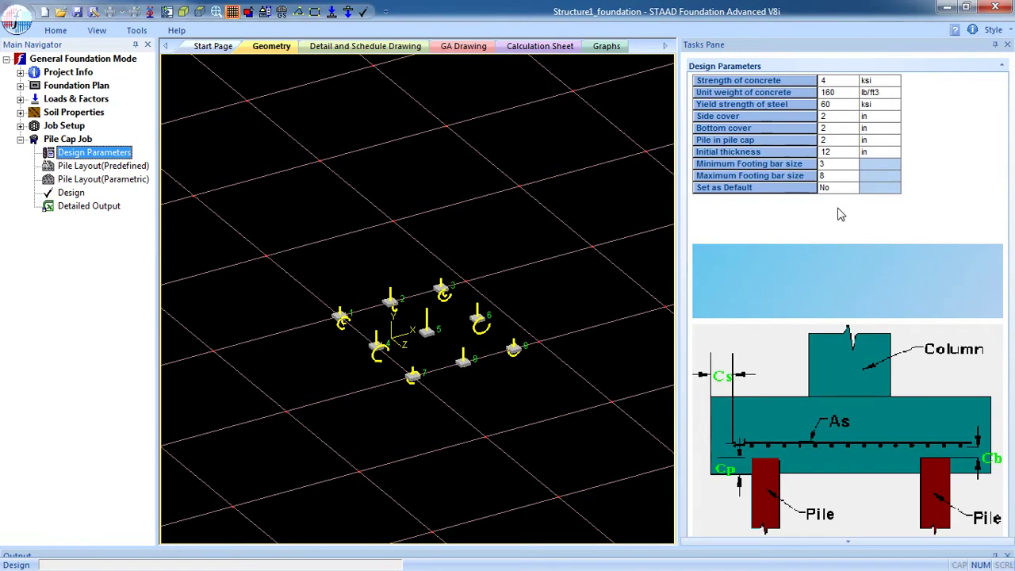
click(831, 117)
click(833, 119)
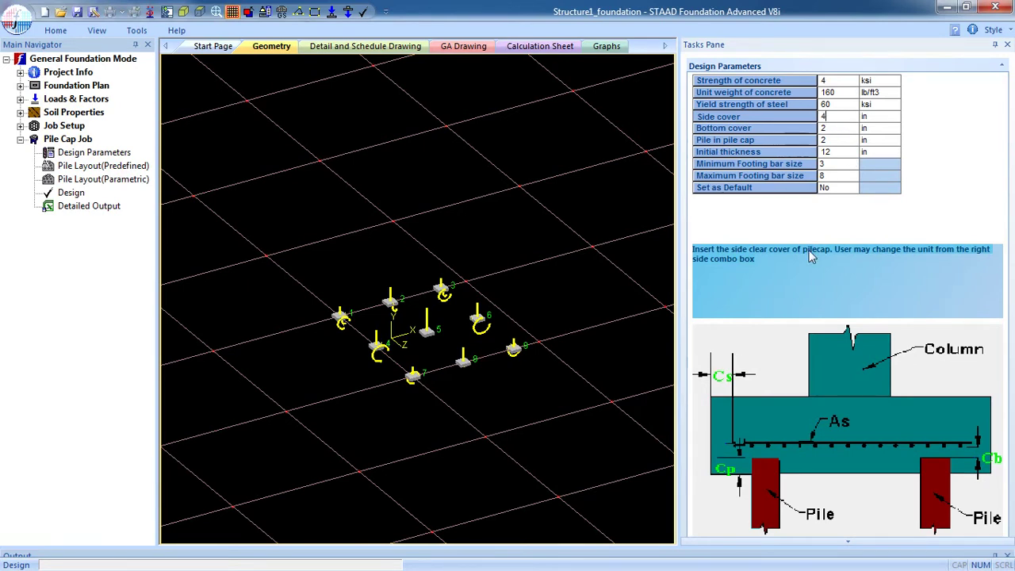
click(828, 129)
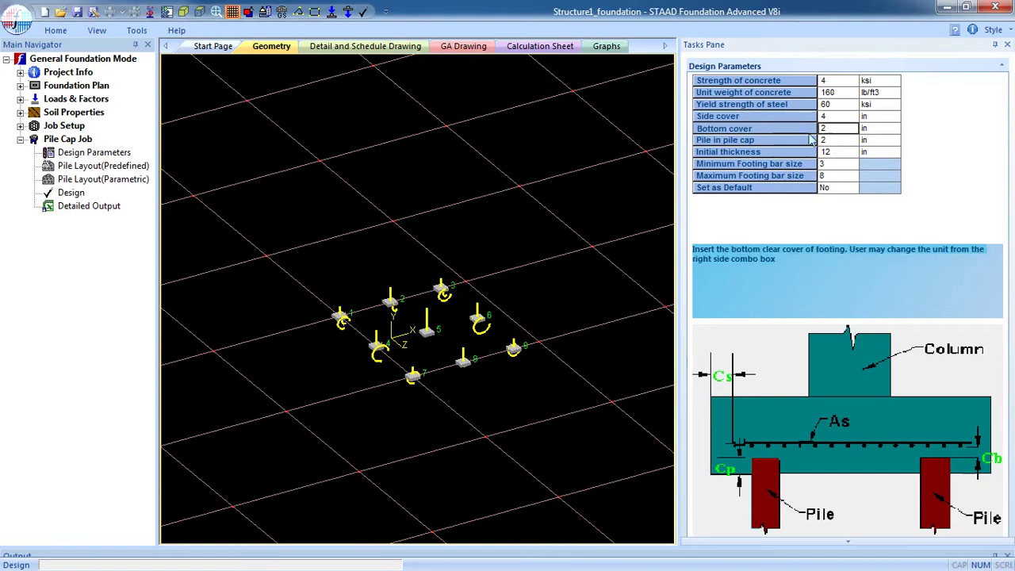
key(Return)
click(821, 133)
key(Return)
double_click(824, 142)
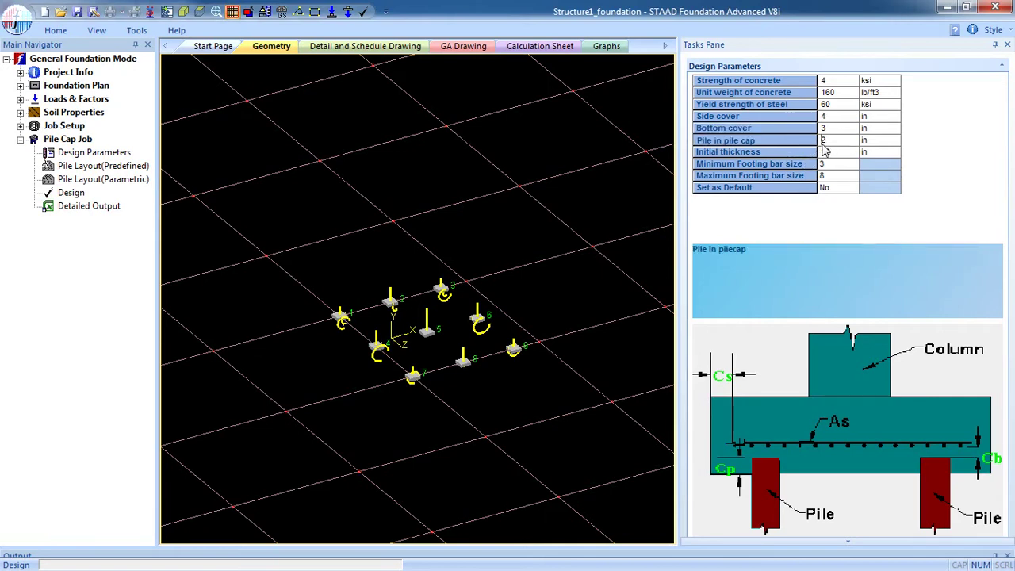
Step: Set the maximum footing bar size to 10, keeping the minimum bar size at 3 and Set as Default at No
click(849, 178)
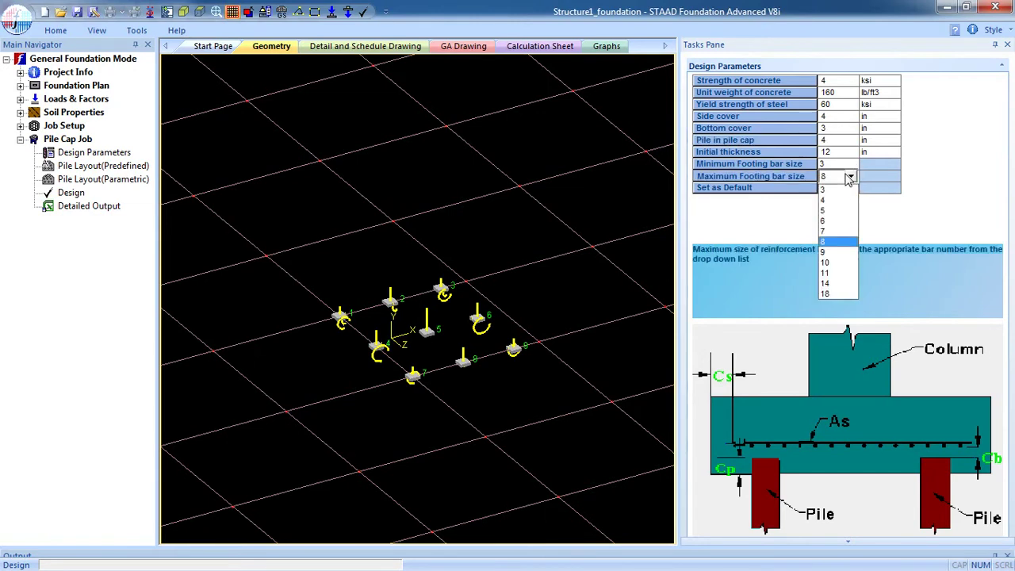
click(848, 263)
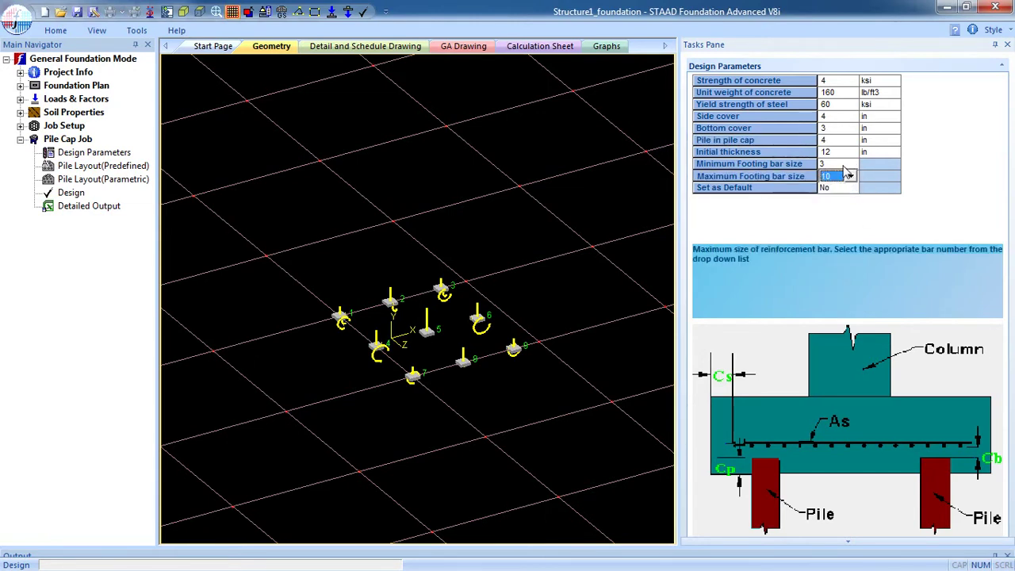
click(848, 165)
click(849, 169)
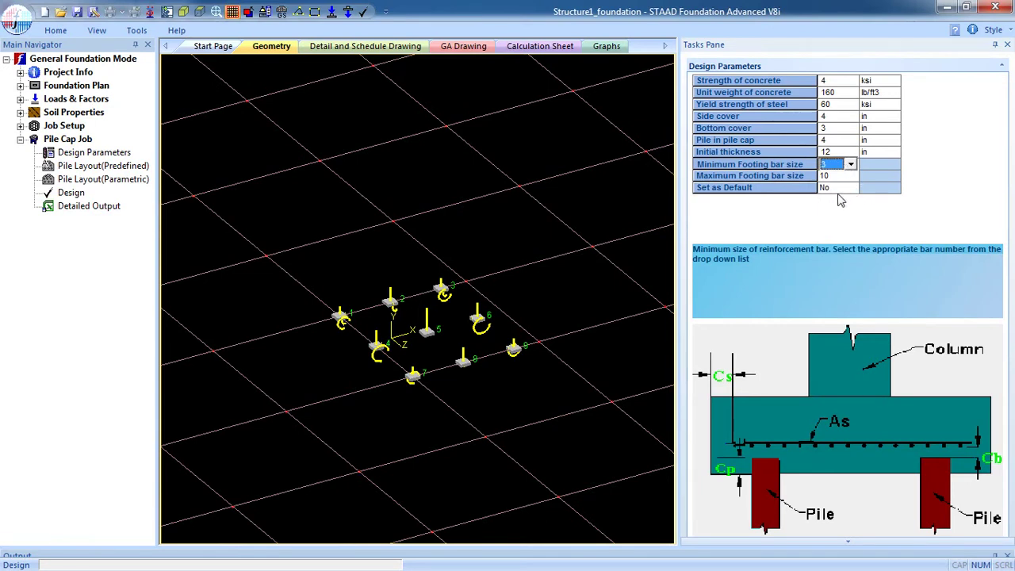
click(844, 189)
click(849, 189)
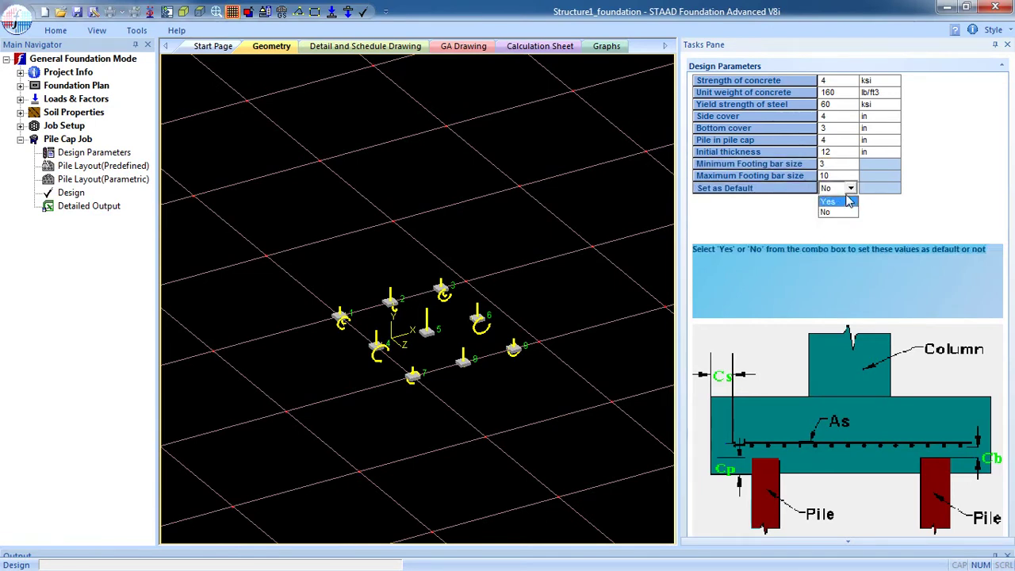
click(845, 211)
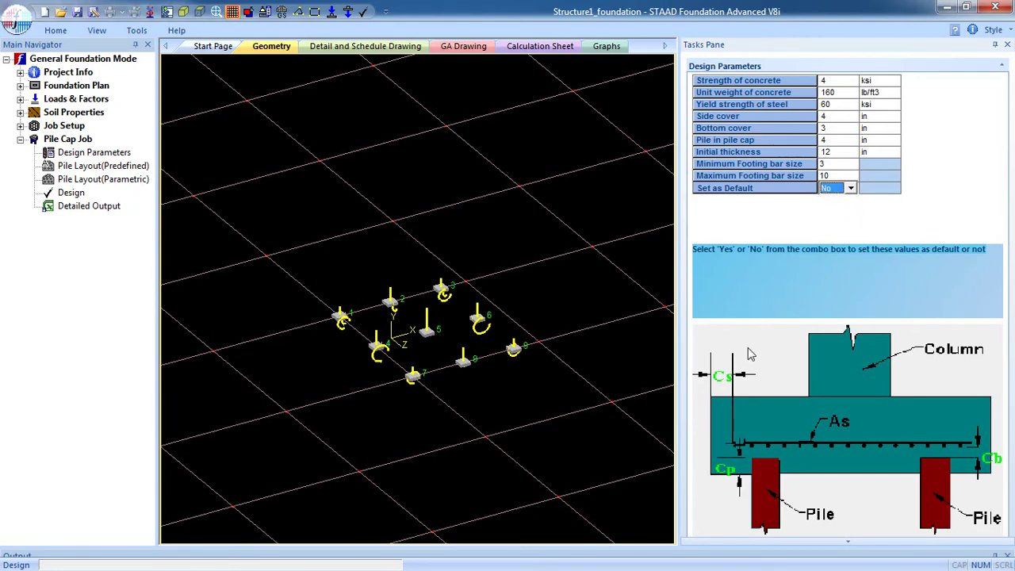
scroll(790, 540, down, 1)
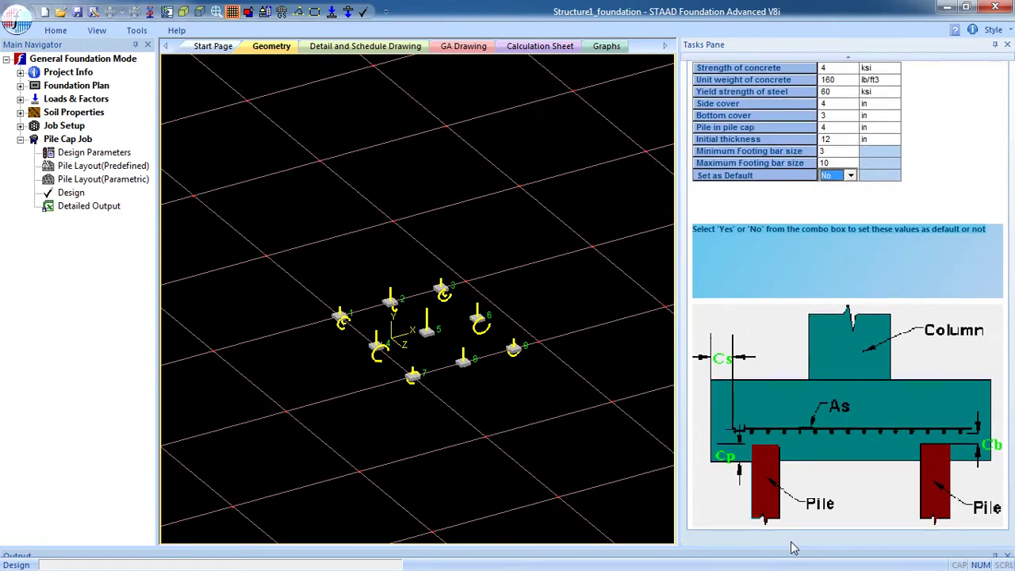
key(Up)
key(Down)
Step: In the predefined pile layout for support 1, set the pile capacities to 40 kip lateral, 60 kip vertical and 50 kip uplift
click(94, 168)
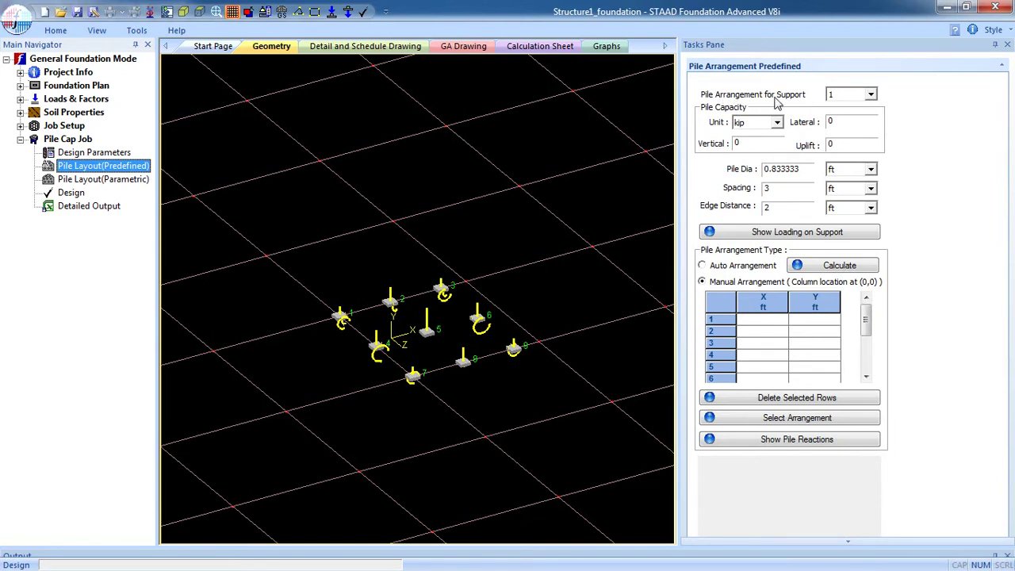
click(857, 101)
click(856, 103)
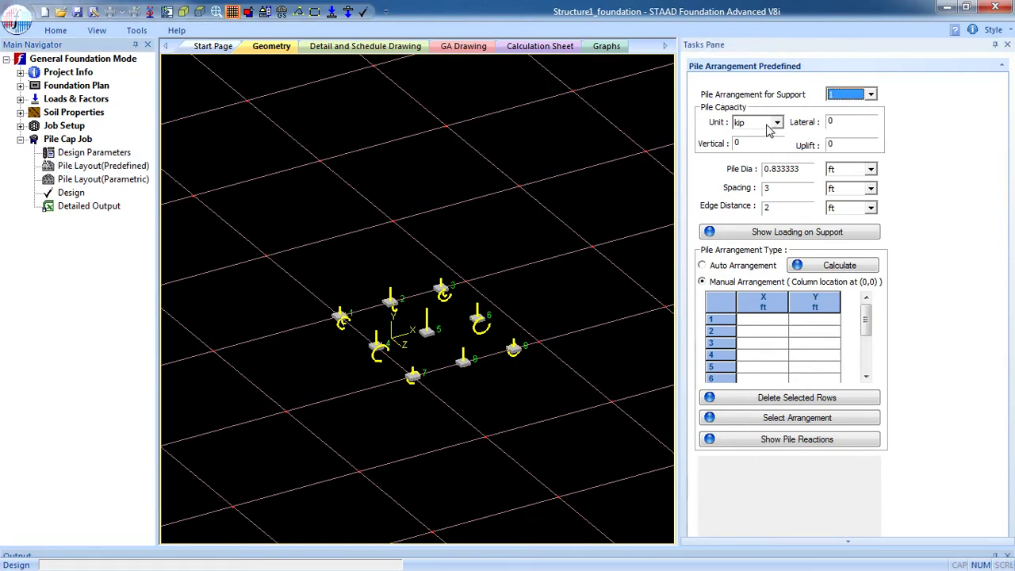
click(864, 126)
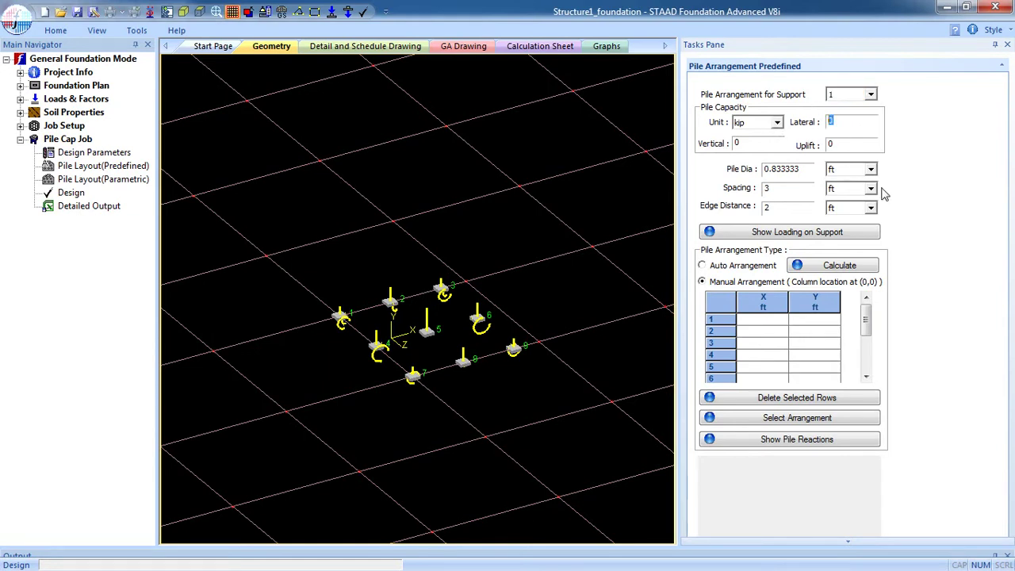
text(4000000000000)
double_click(847, 124)
text(4)
double_click(753, 142)
text(60)
key(Tab)
Step: Calculate the automatic pile arrangement for support 1 and choose the 4 Pile Arrangement
click(769, 269)
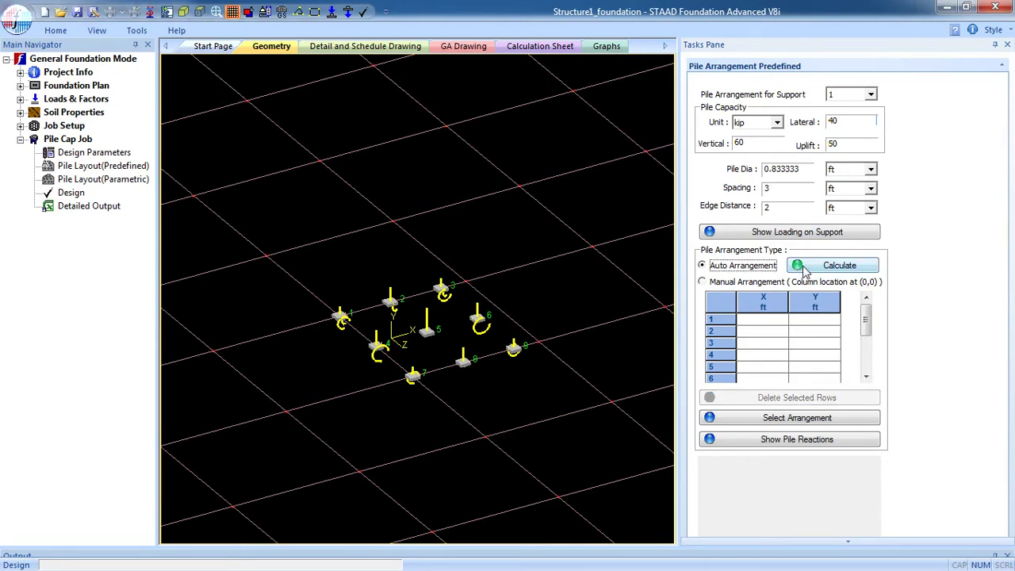
click(805, 270)
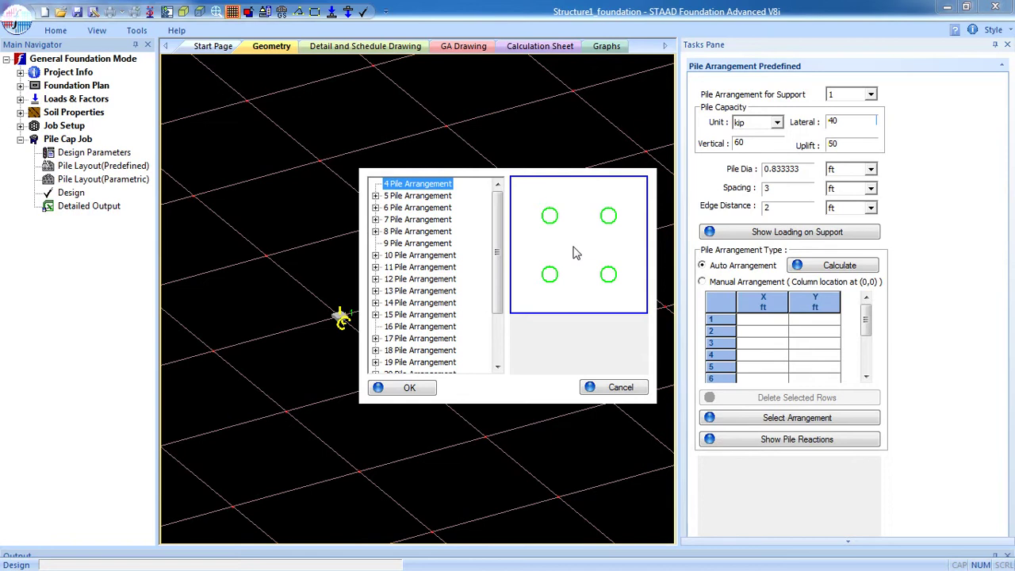
click(376, 196)
click(418, 208)
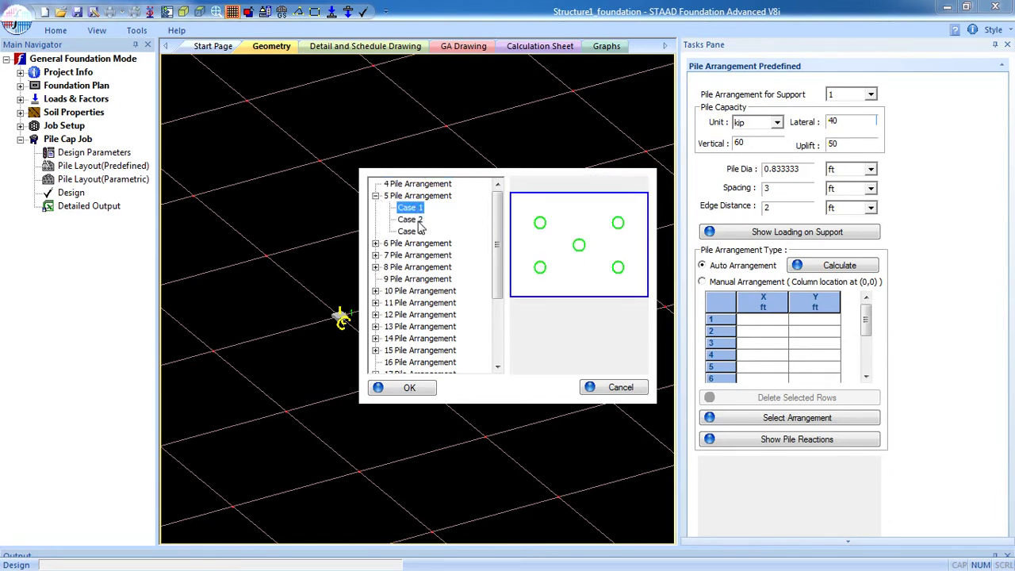
click(418, 222)
click(409, 186)
scroll(423, 328, down, 3)
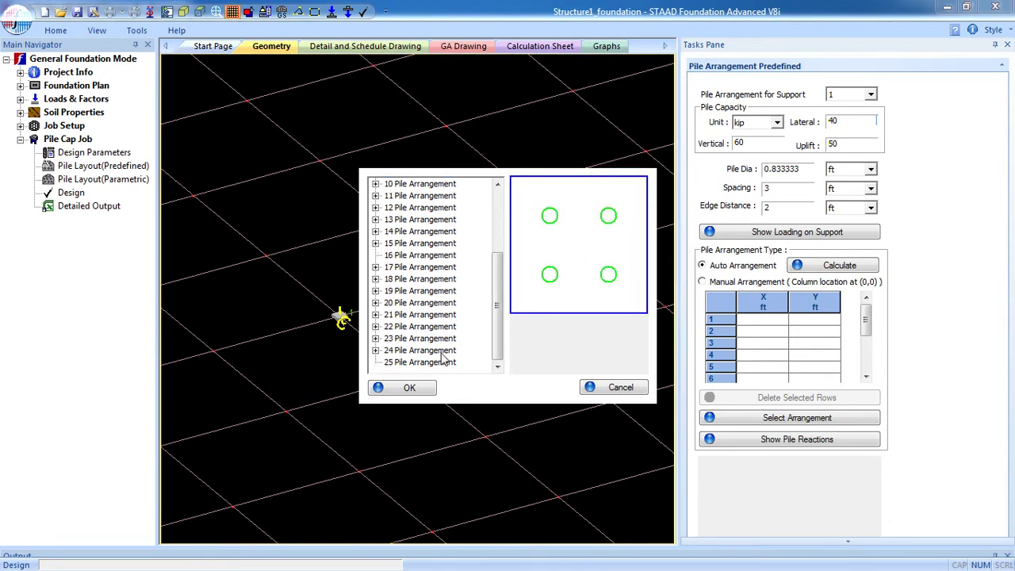
drag(498, 306, 498, 242)
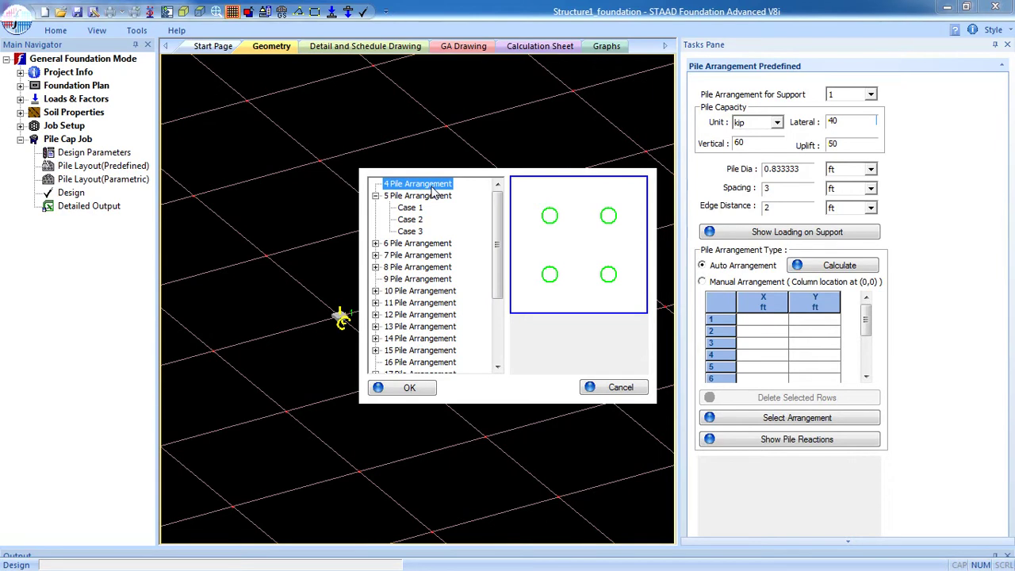
click(418, 390)
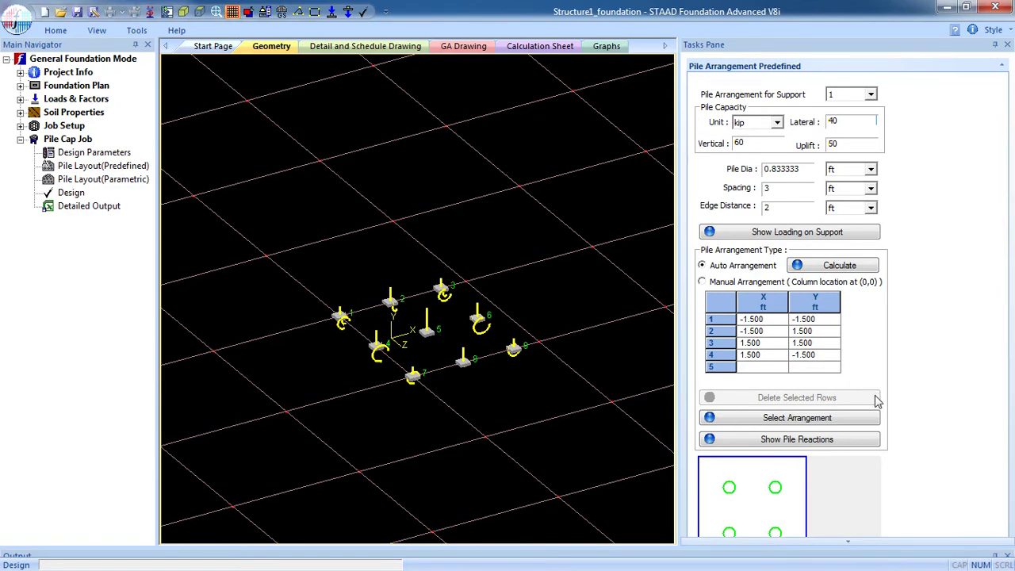
Step: Assign the chosen arrangement to support 1 and review its pile reaction table
click(847, 542)
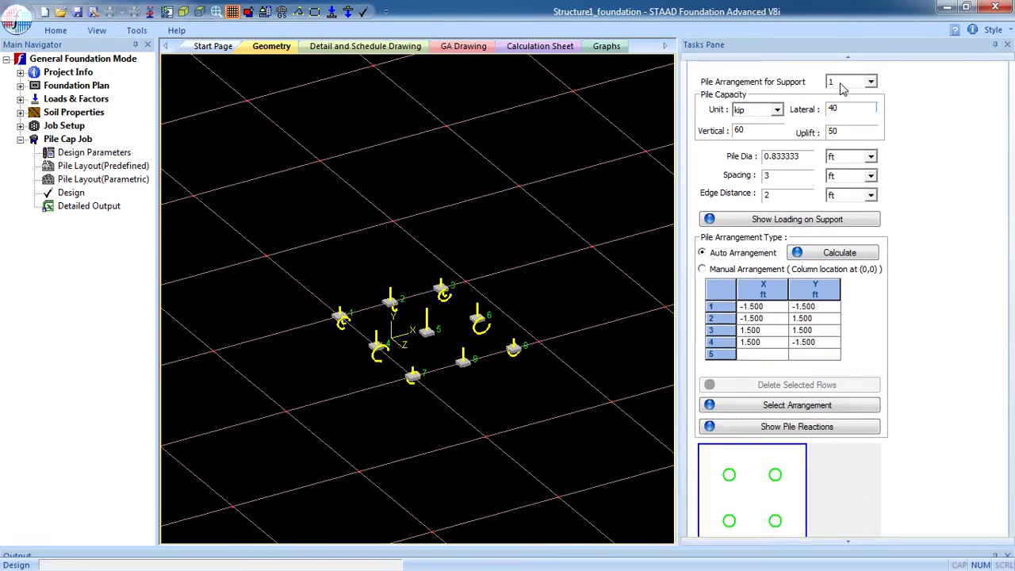
click(870, 408)
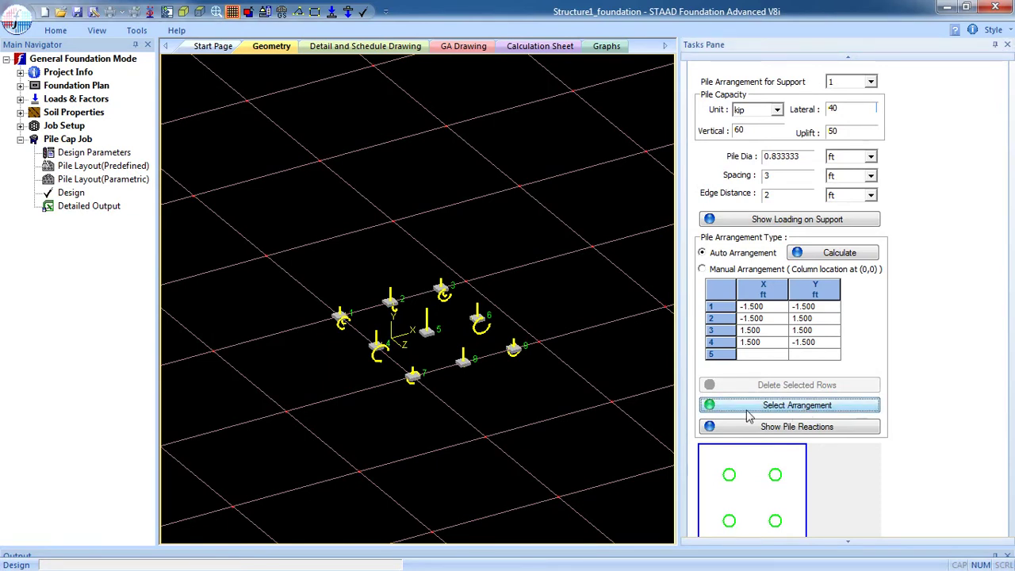
click(841, 428)
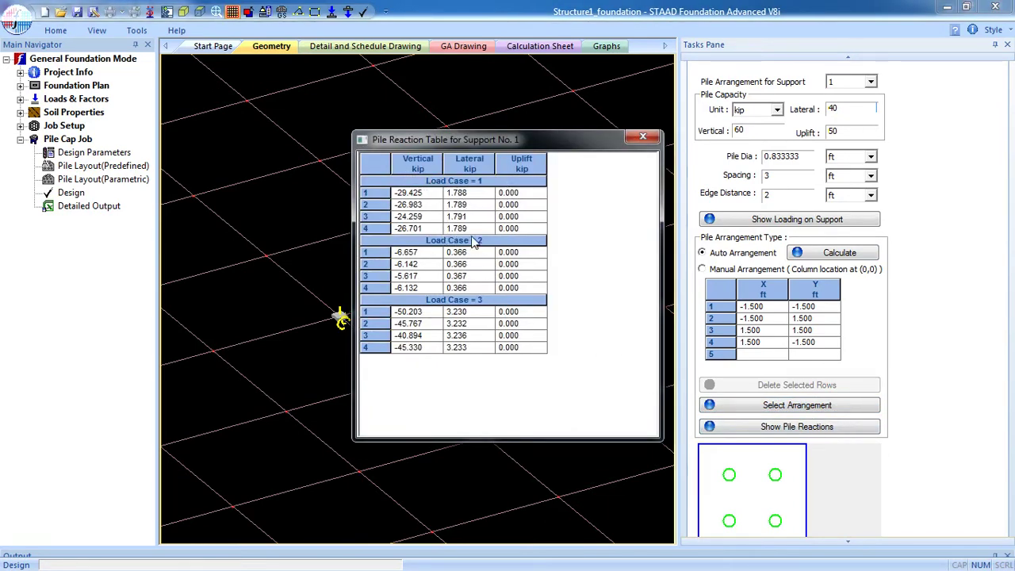
click(643, 136)
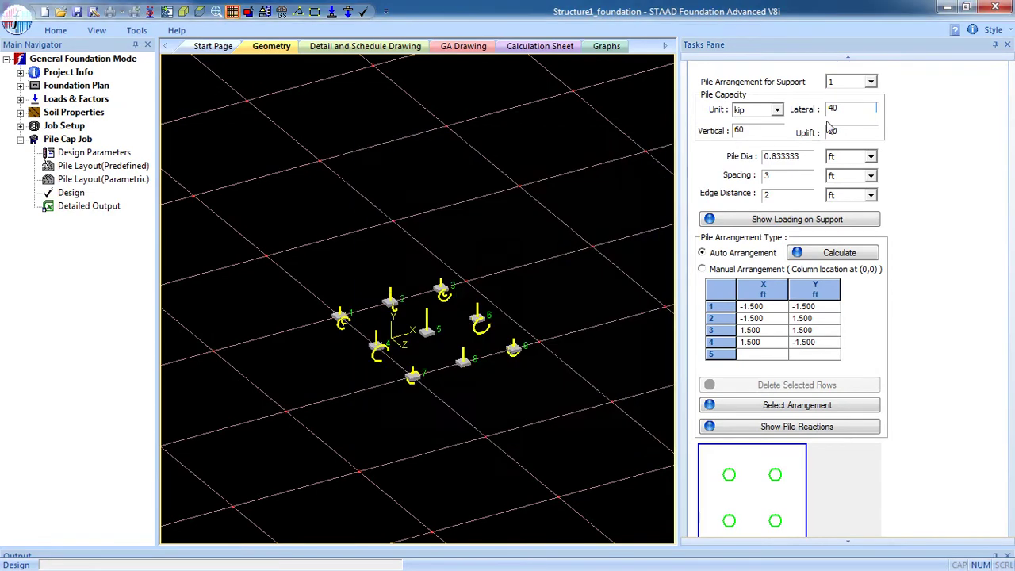
Step: Switch to support 2 and calculate its possible pile layouts with Auto Arrangement
click(872, 82)
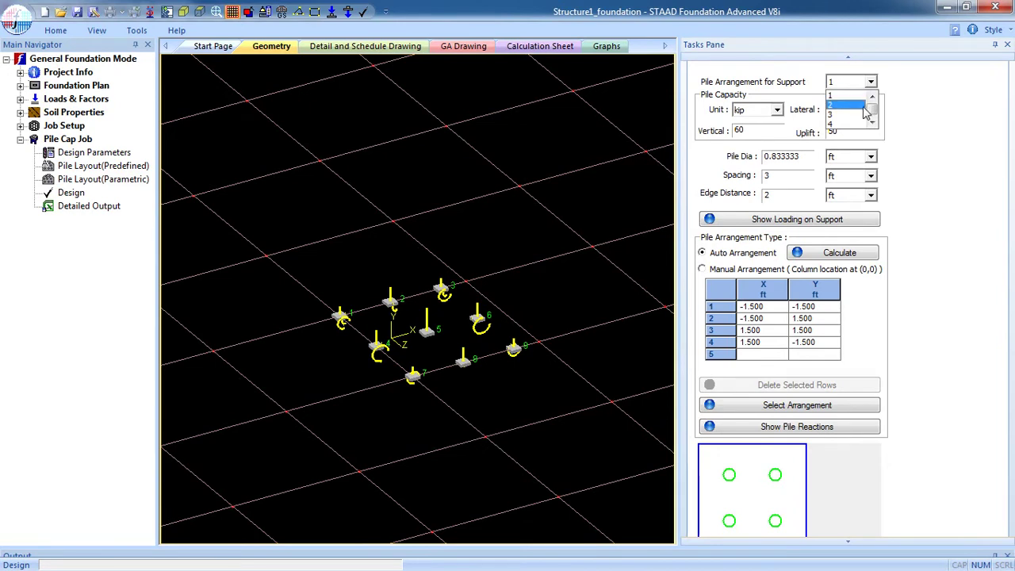
click(849, 104)
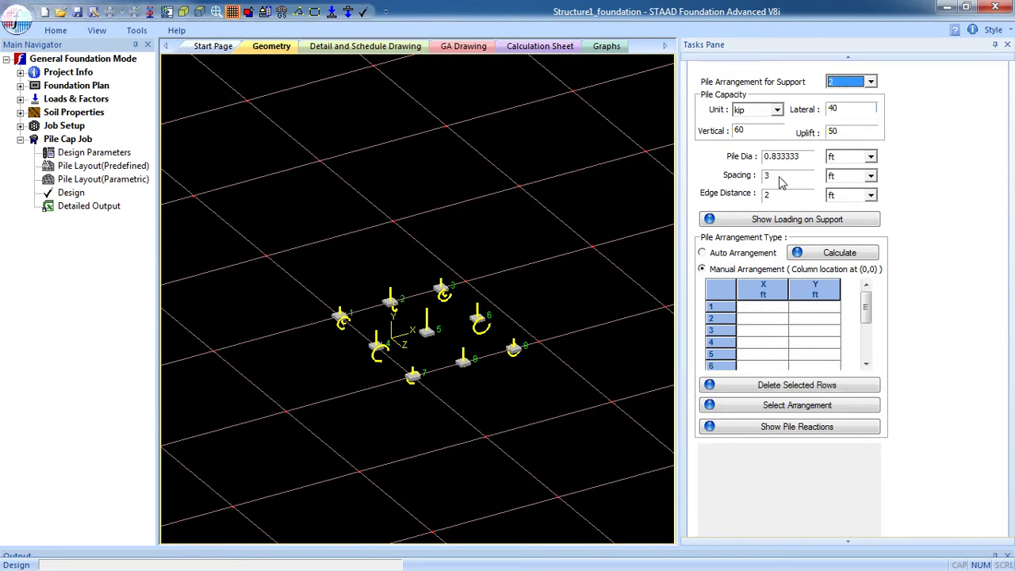
click(749, 256)
click(869, 258)
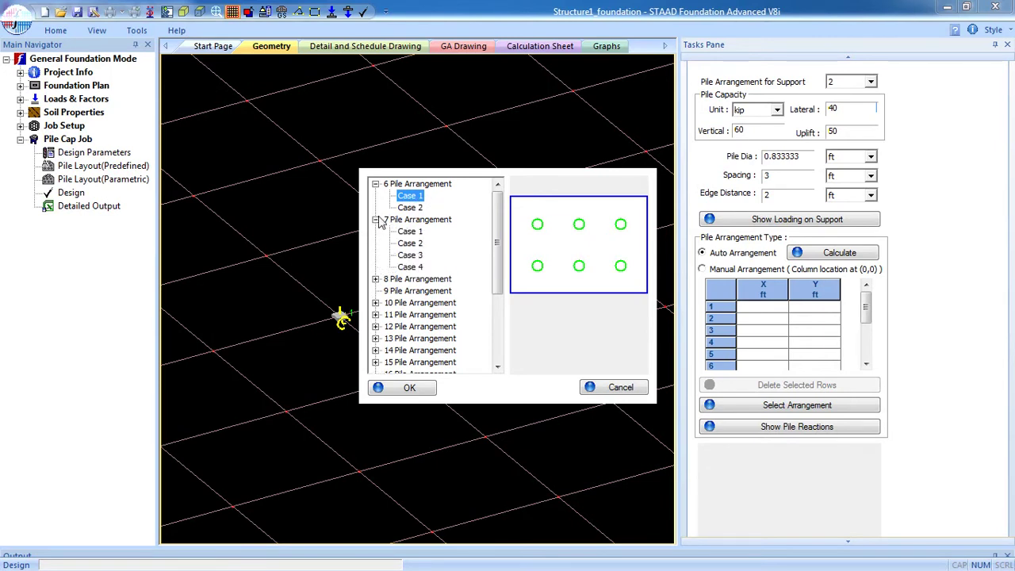
Step: Compare the 6 and 7 pile cases for support 2, choose 6 Pile Arrangement Case 2 and assign it
click(417, 233)
click(417, 241)
click(419, 234)
click(416, 196)
click(419, 209)
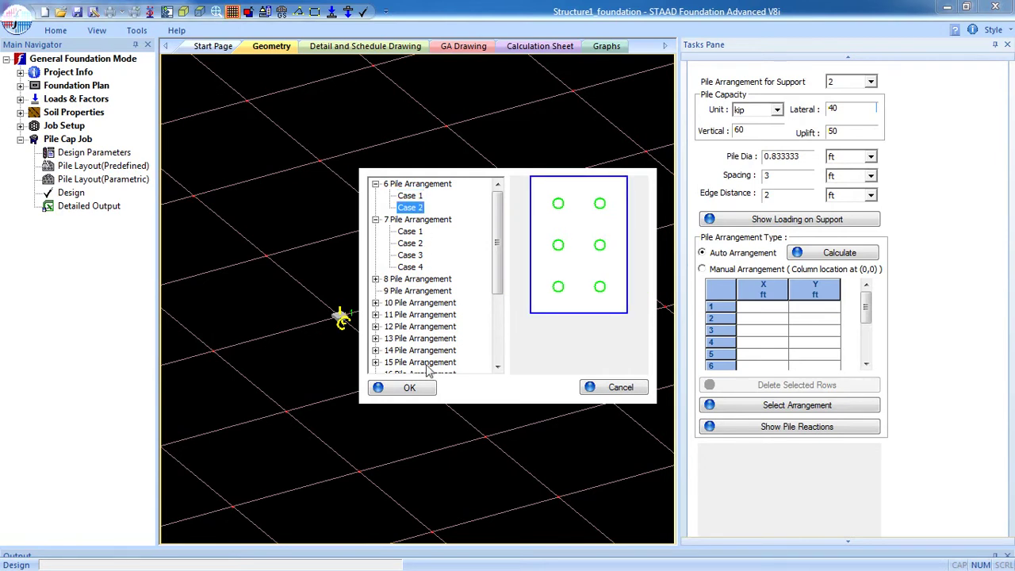
click(409, 388)
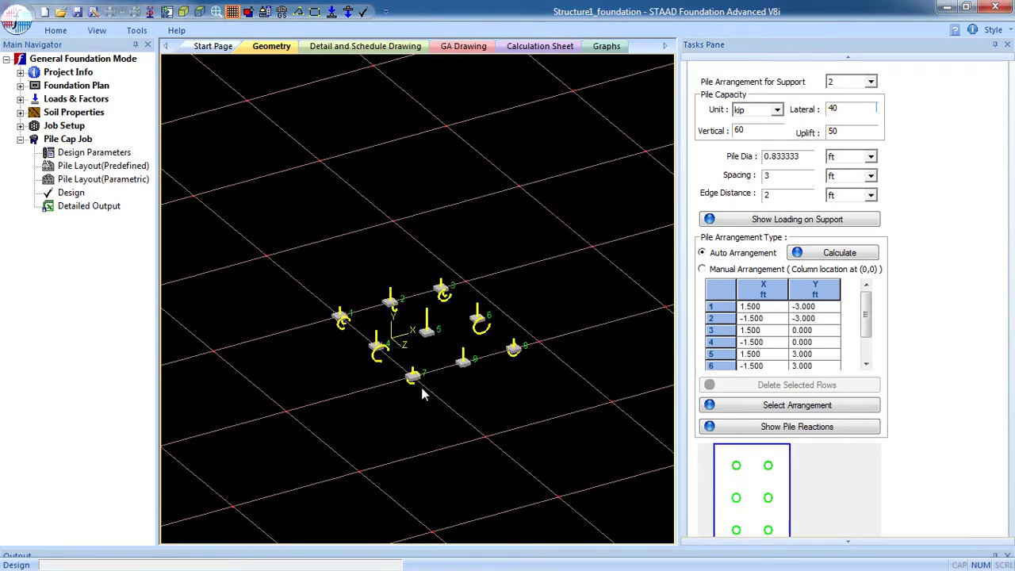
click(825, 414)
Step: Calculate the automatic pile arrangement for support 3 and accept the 4 Pile Arrangement
click(845, 82)
click(853, 107)
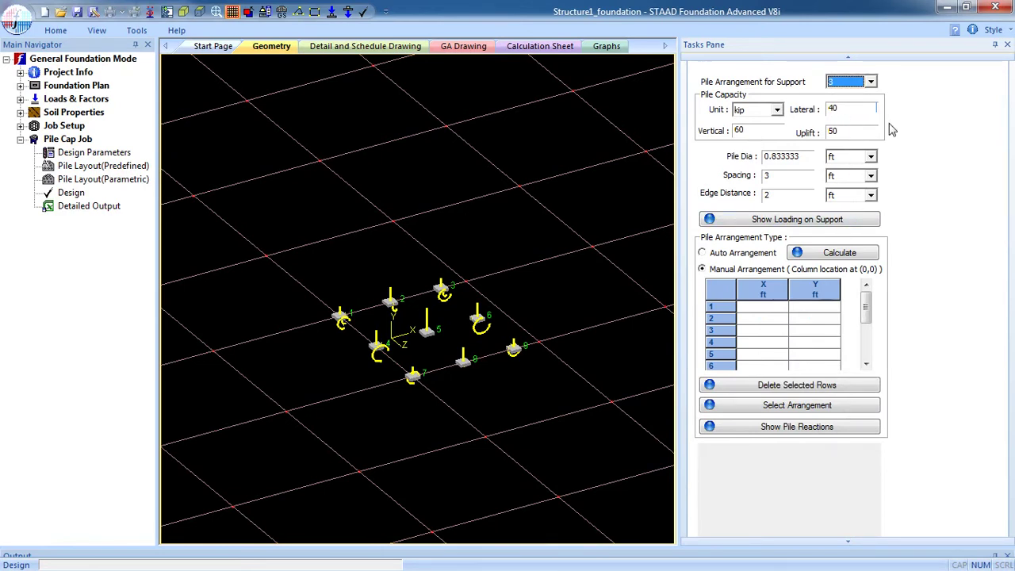
click(761, 254)
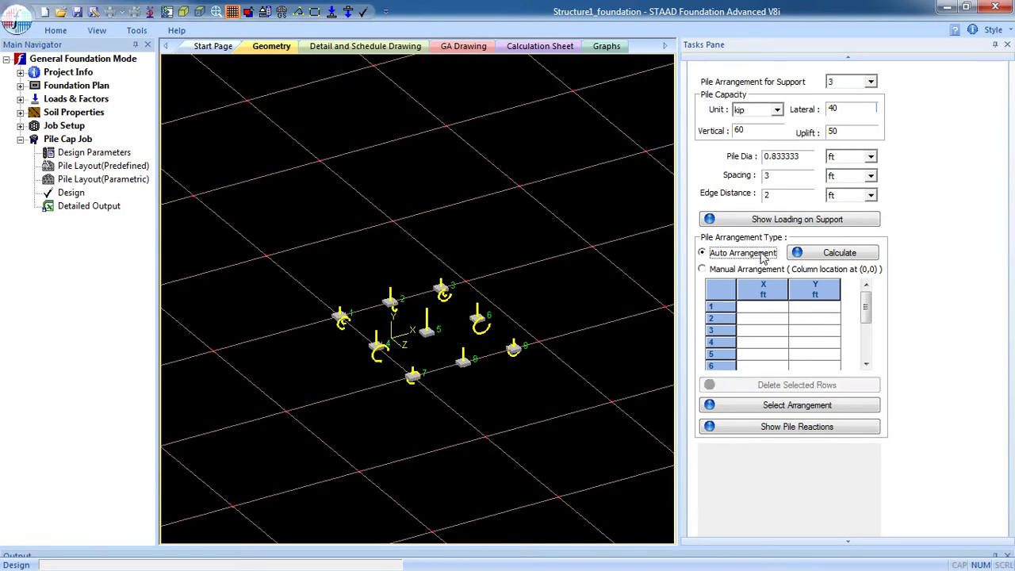
click(845, 255)
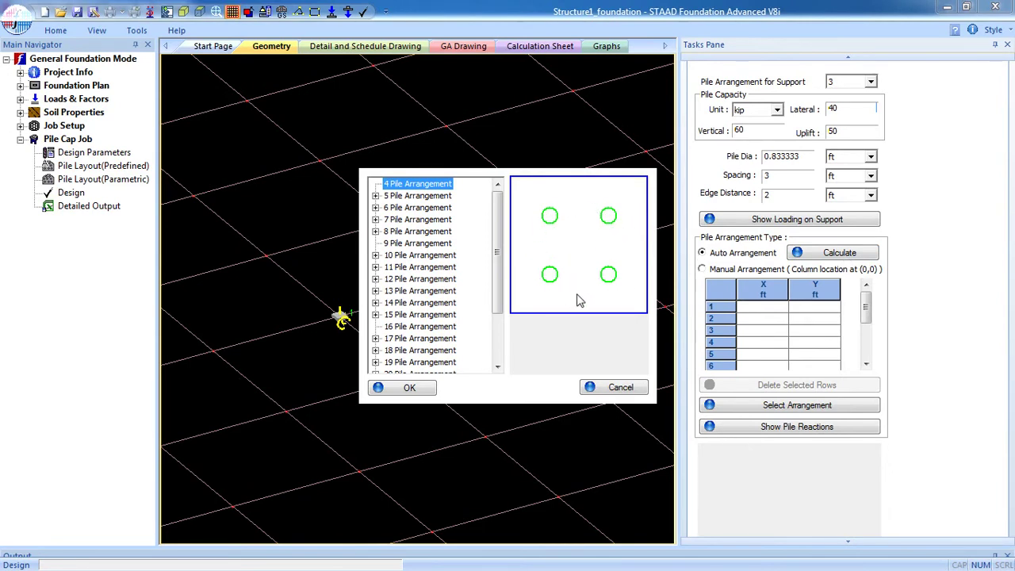
click(405, 387)
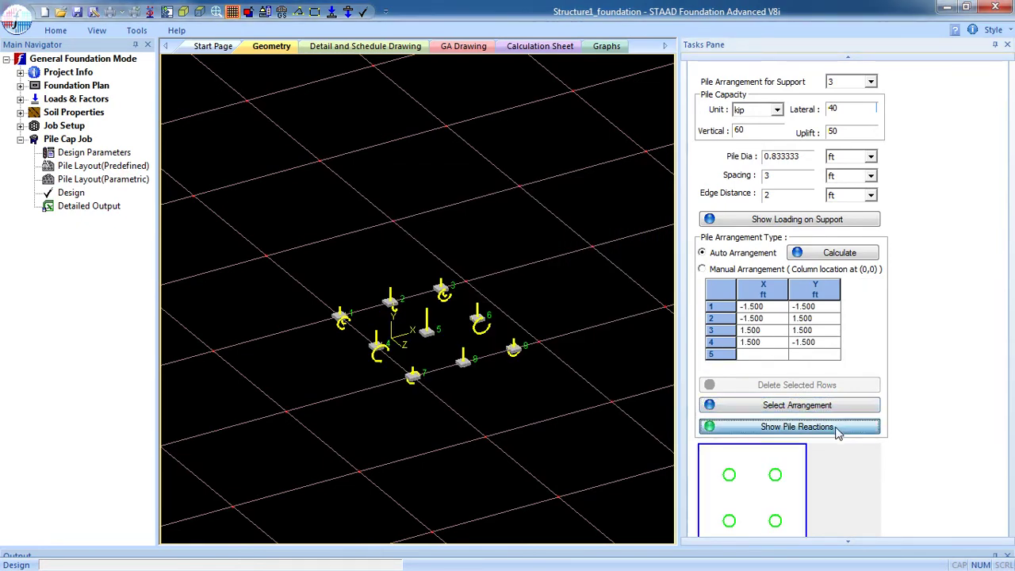
Step: Review the pile reaction table for support 3 across all load cases
click(836, 430)
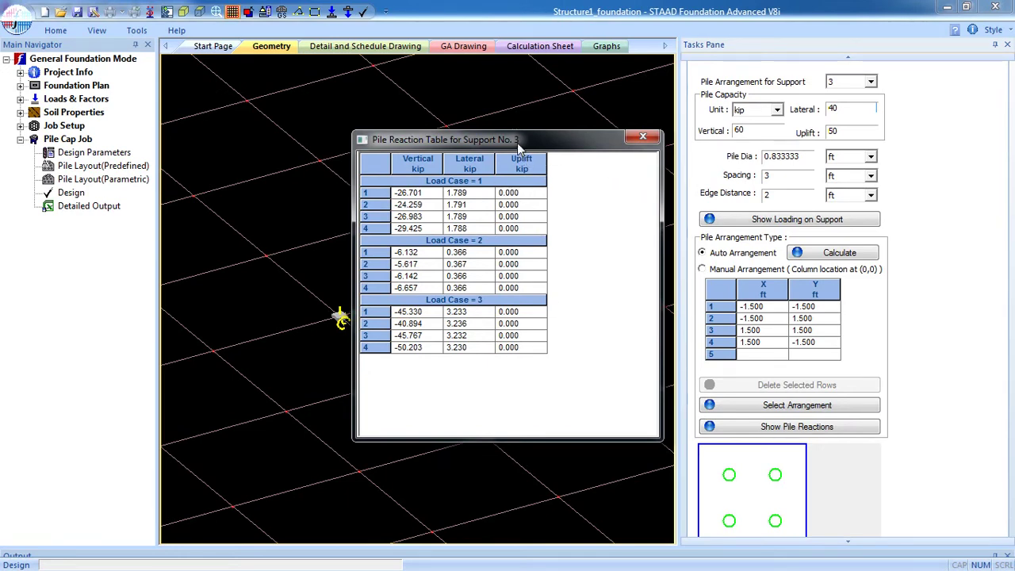
drag(520, 139, 427, 106)
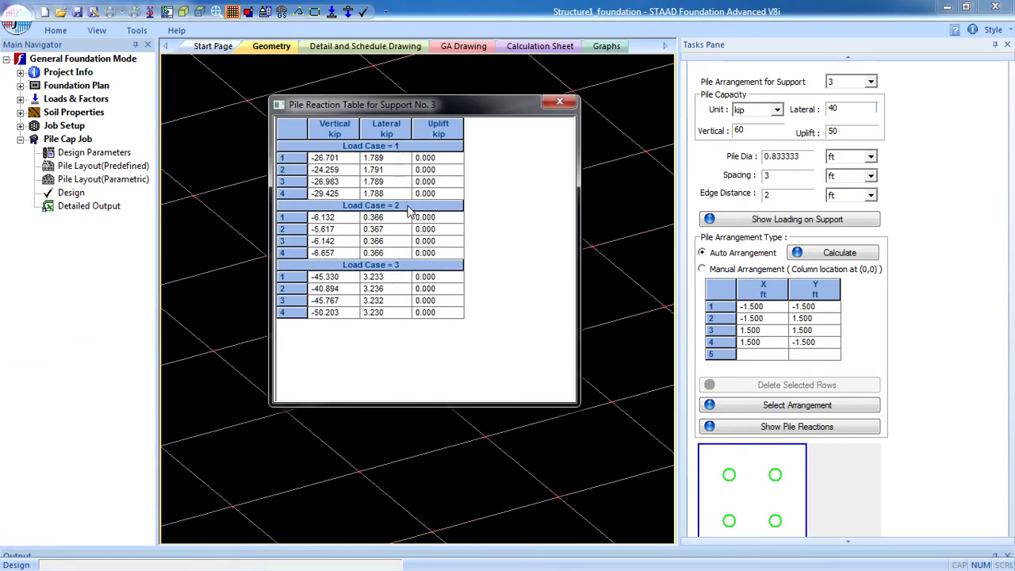
click(559, 101)
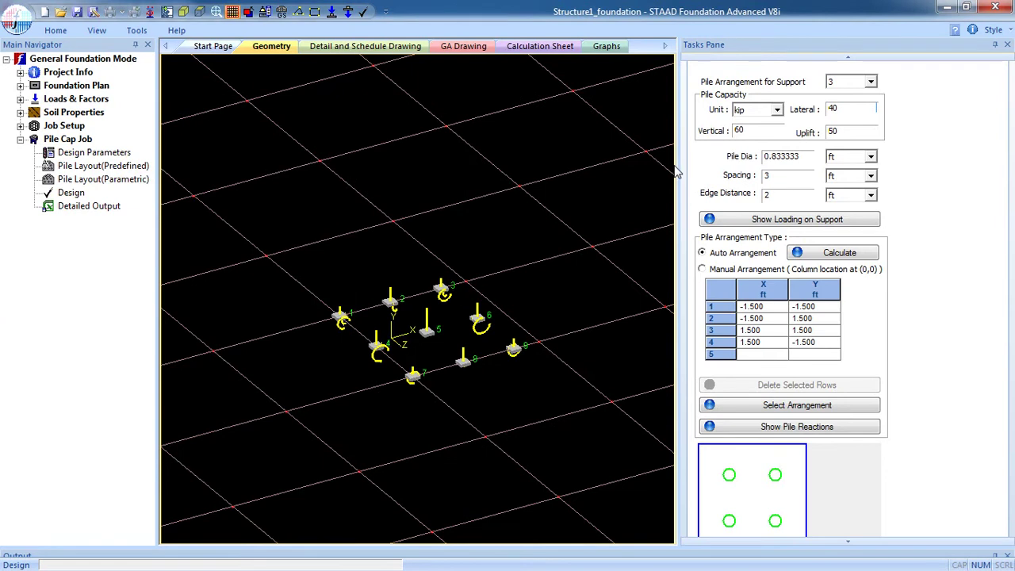
Step: Open the parametric pile layout settings and decline the auto save
click(124, 182)
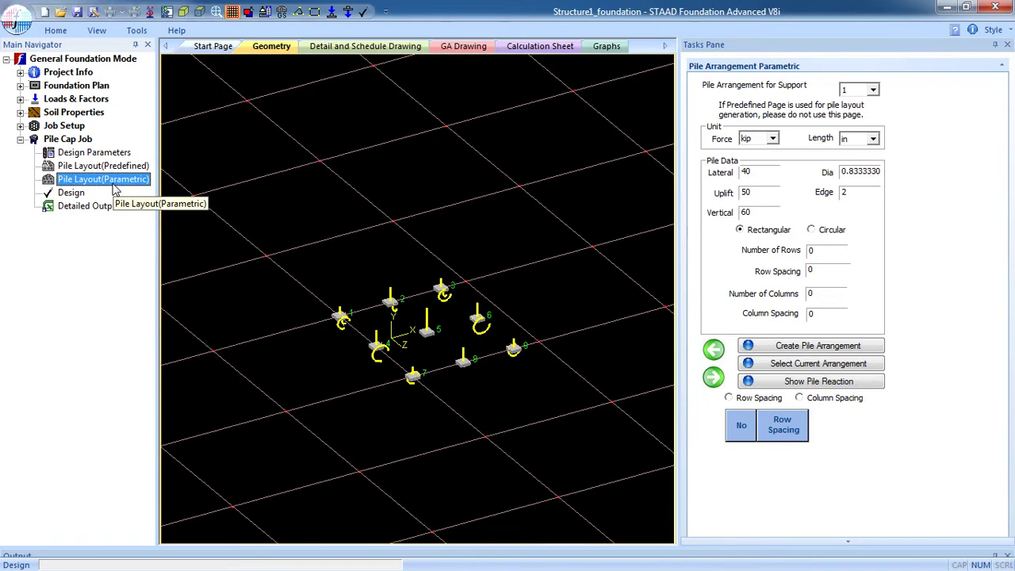
click(115, 191)
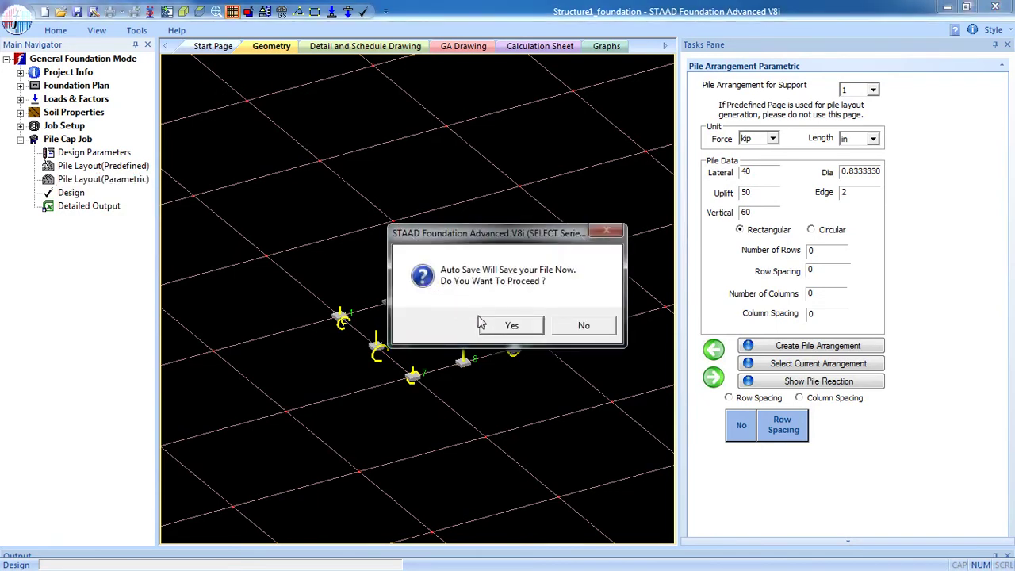
click(583, 326)
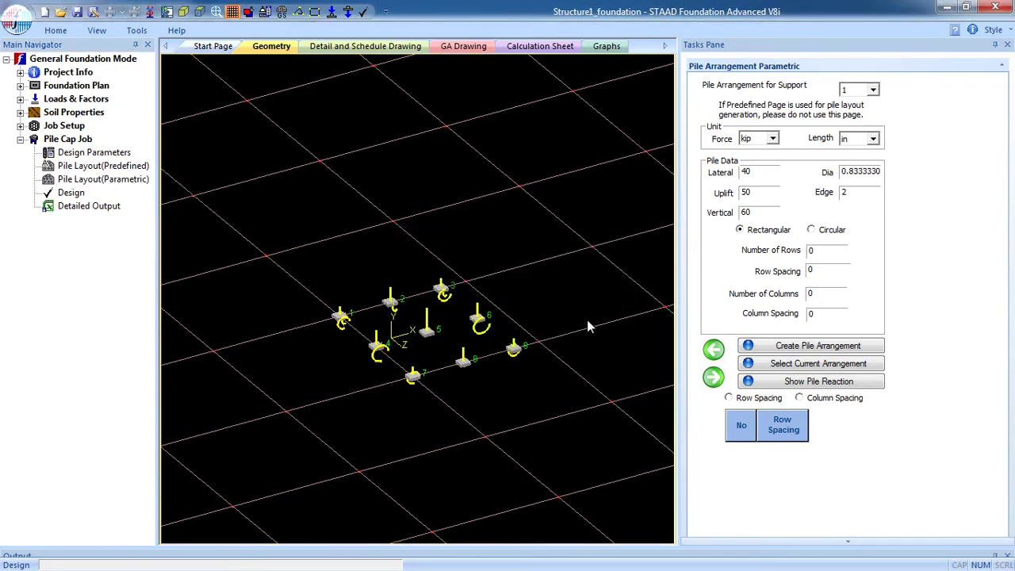
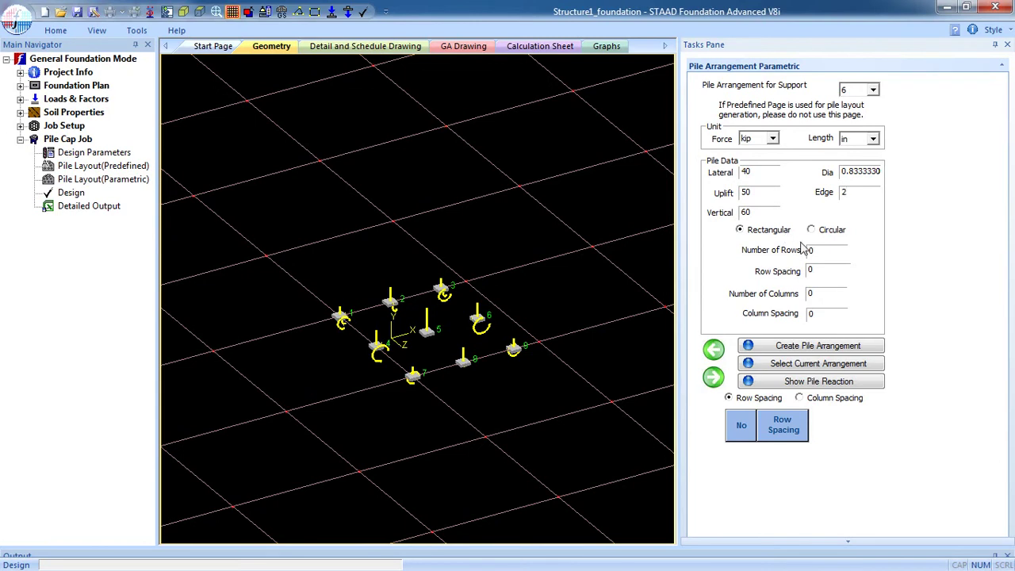
Step: For support 6, define a rectangular pile layout with 2 rows at 24 in spacing and 2 columns at 36 in spacing
click(832, 231)
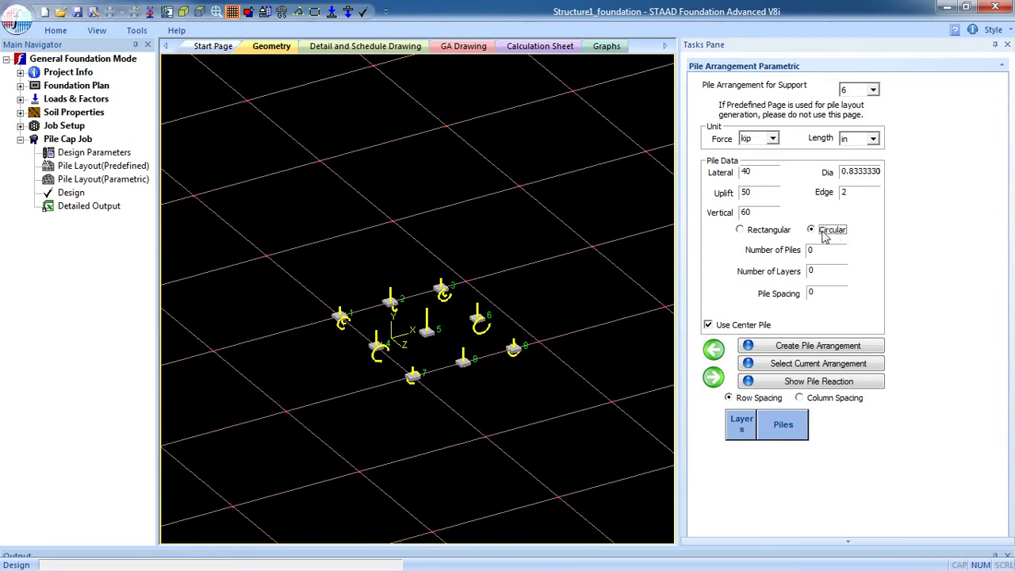
click(773, 231)
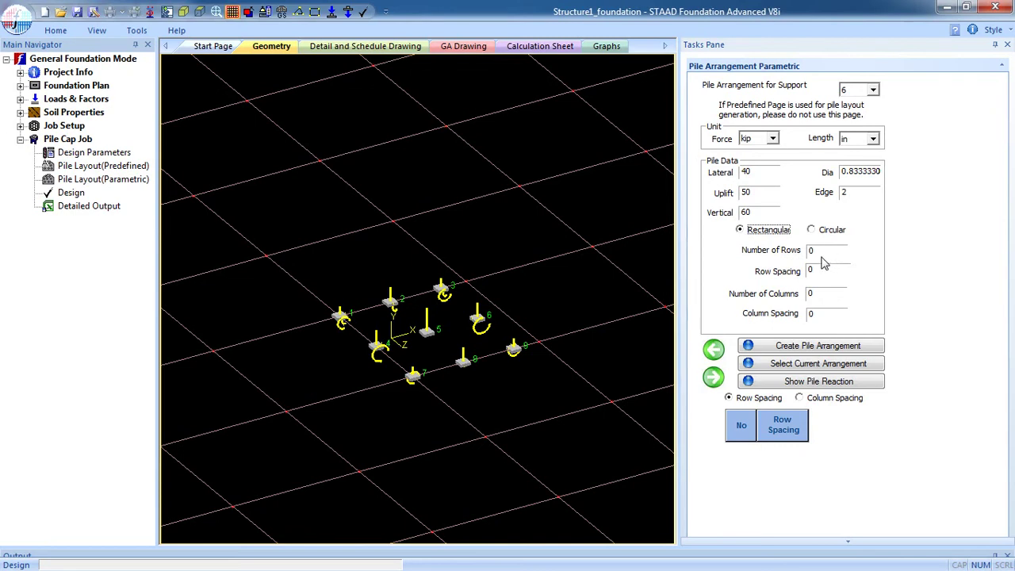
click(821, 255)
text(2)
key(Tab)
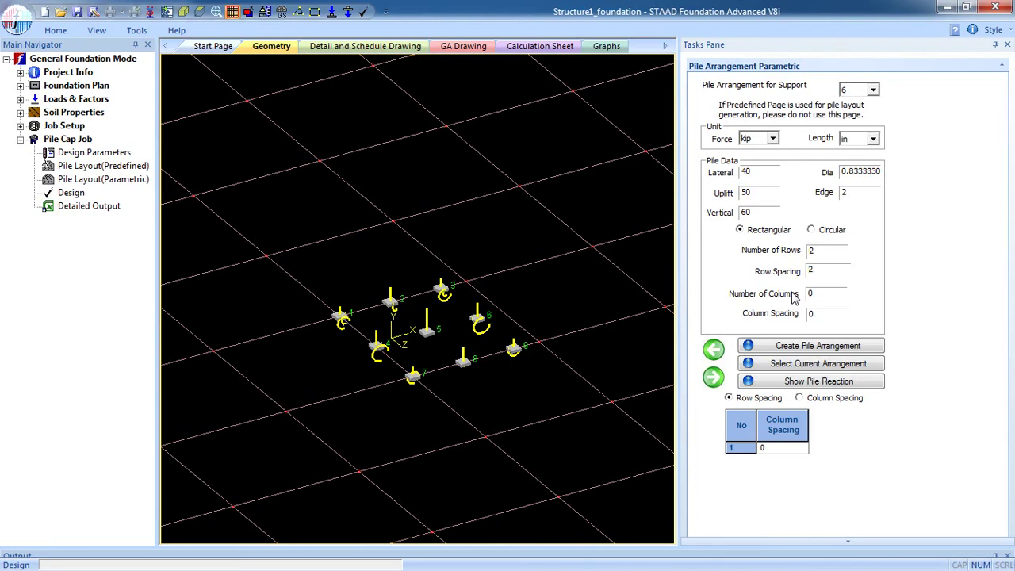
key(Tab)
key(Tab)
text(36)
Step: Create the parametric pile arrangement, check its preview and assign it to support 6
click(871, 354)
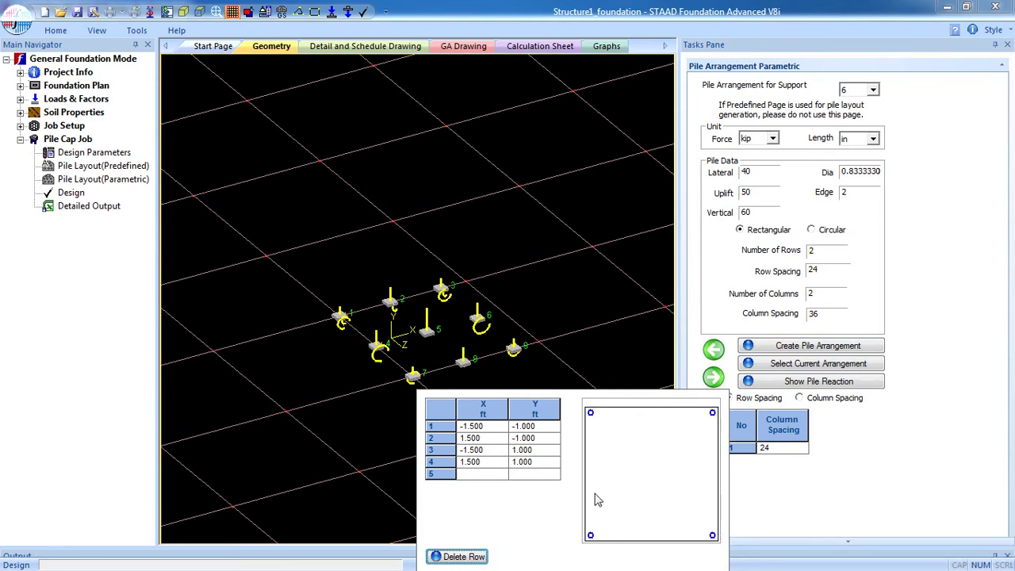
click(713, 377)
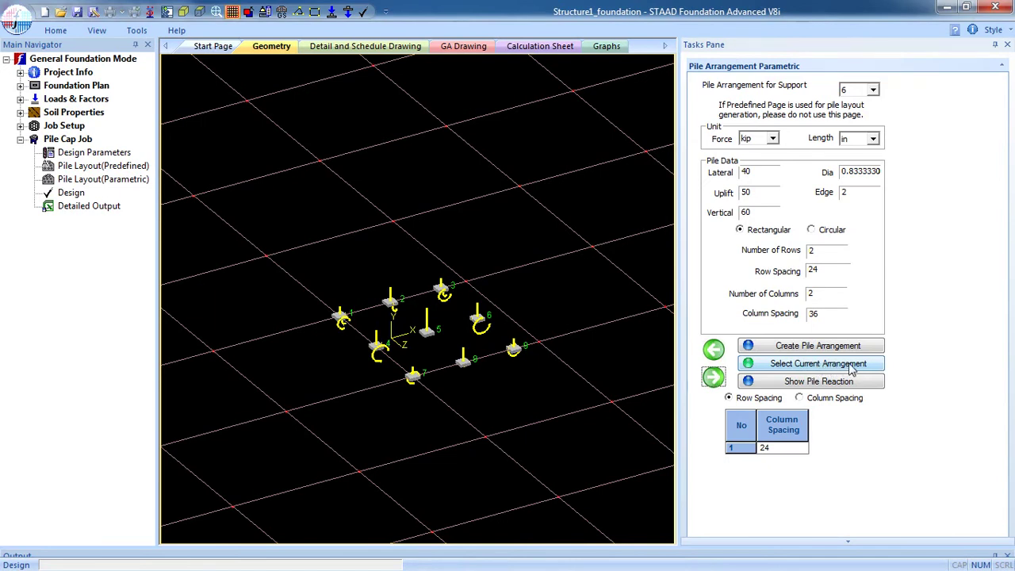
click(851, 369)
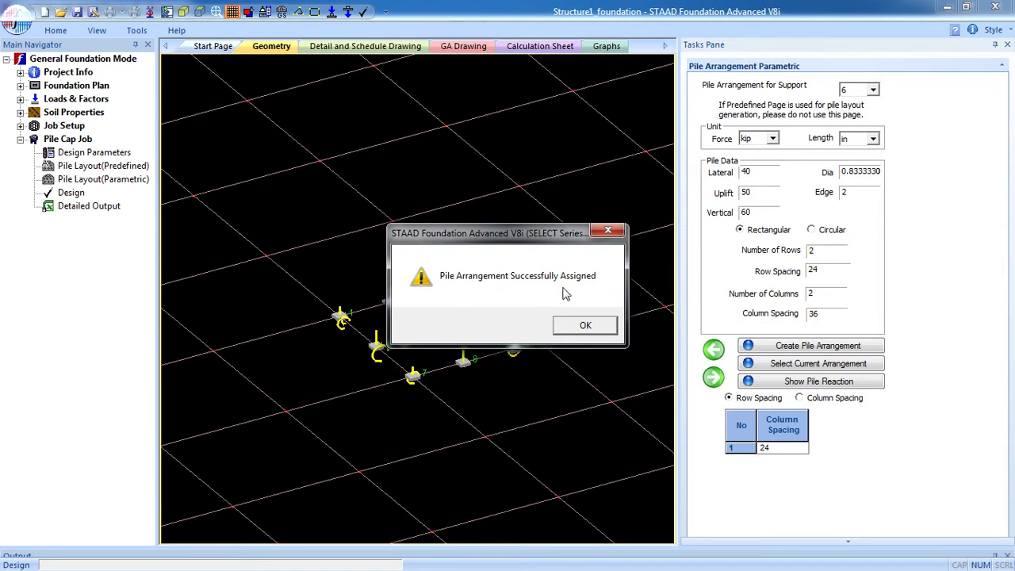
Step: Acknowledge the pile arrangement assignment and review the pile reaction table for support 6
click(585, 326)
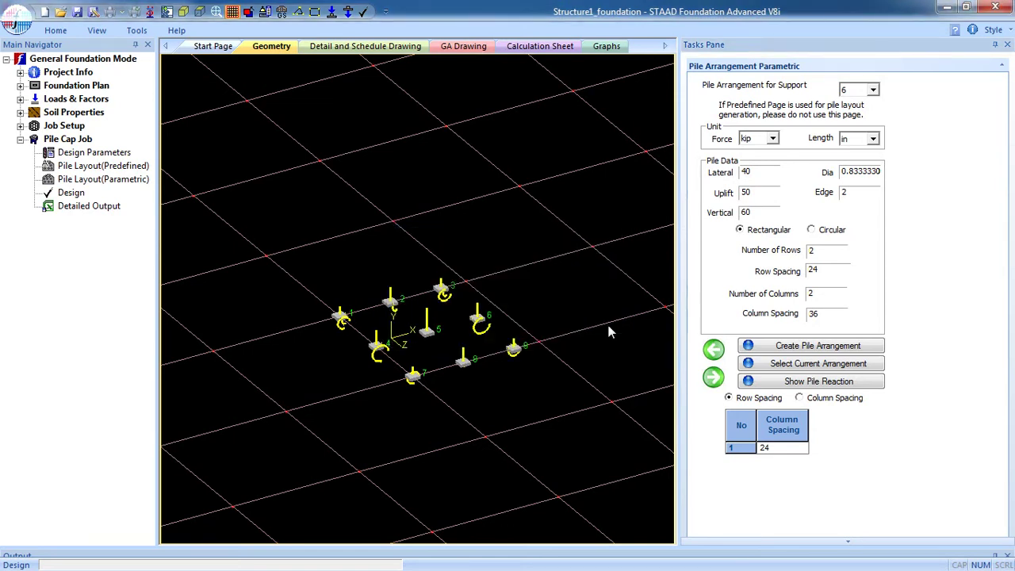
click(747, 383)
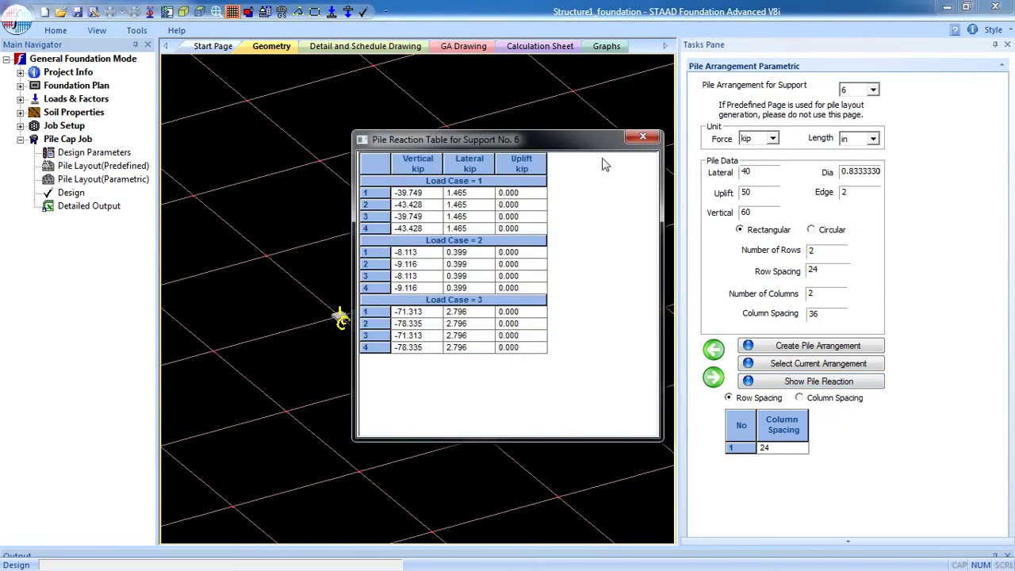
click(641, 138)
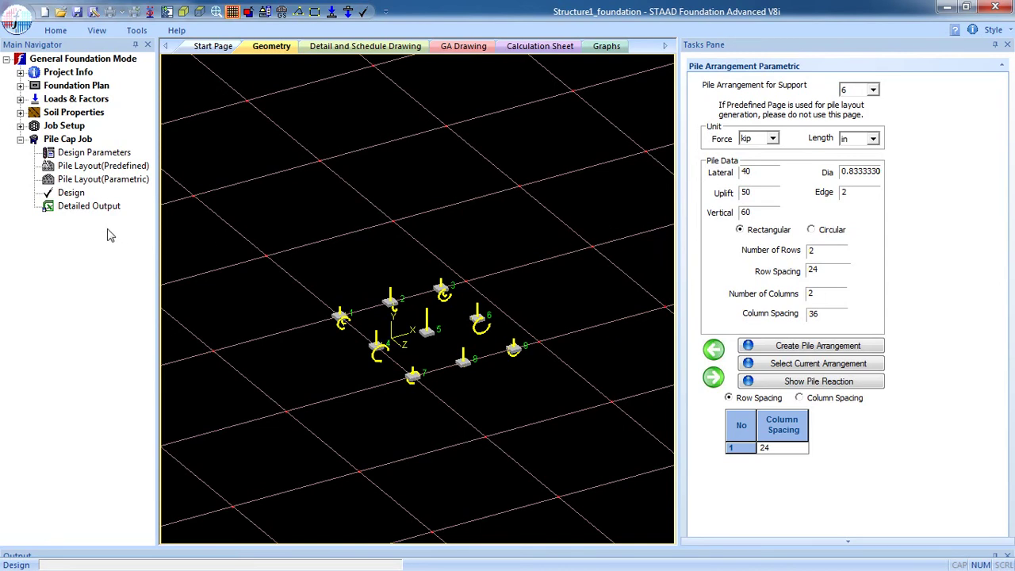
Step: Run the analysis and design of the pile cap job
click(71, 198)
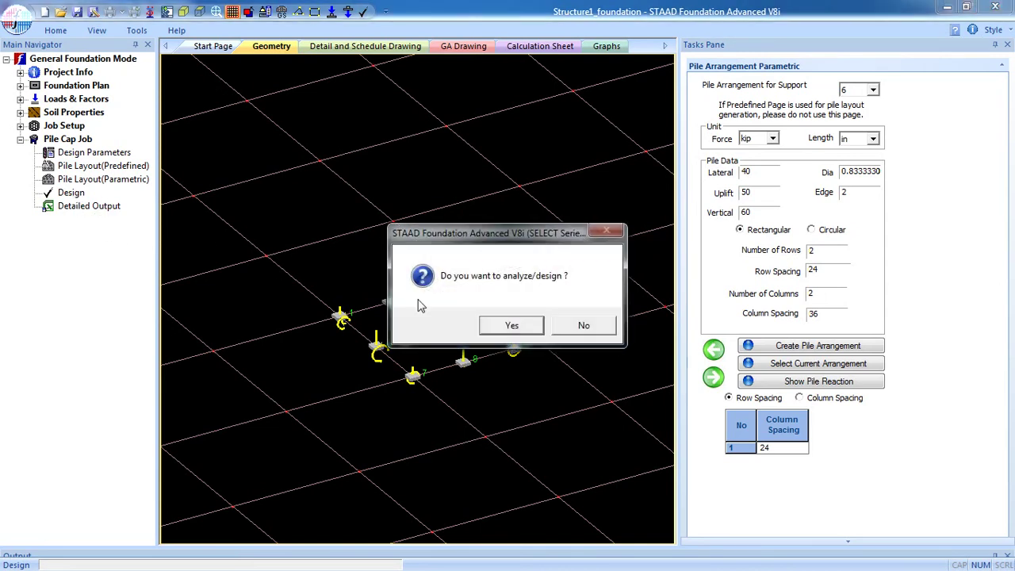
click(517, 326)
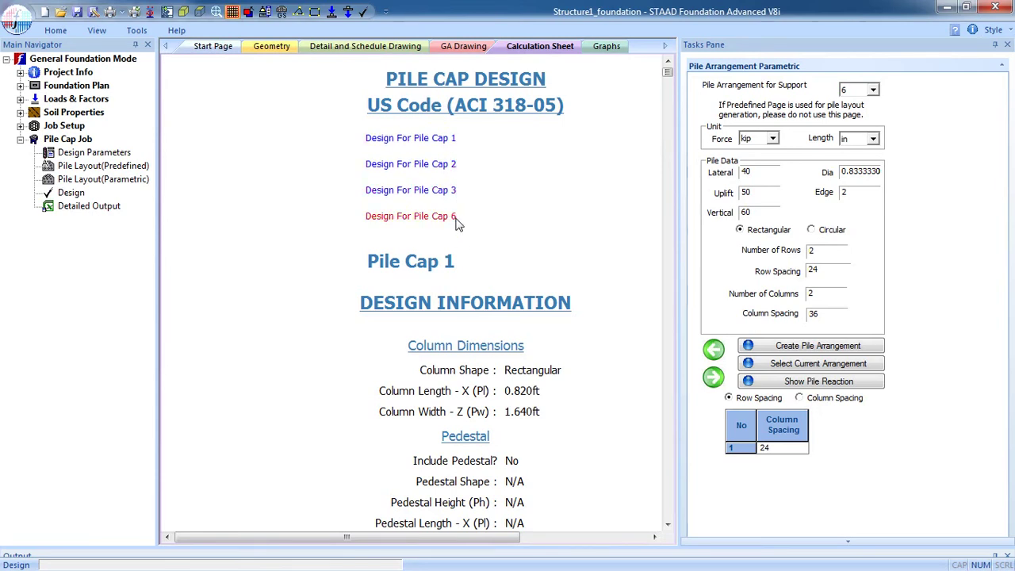
Step: Review the Pile Cap 1 calculations for pile reactions, reinforcement, shear checks and maximum bar size
click(434, 140)
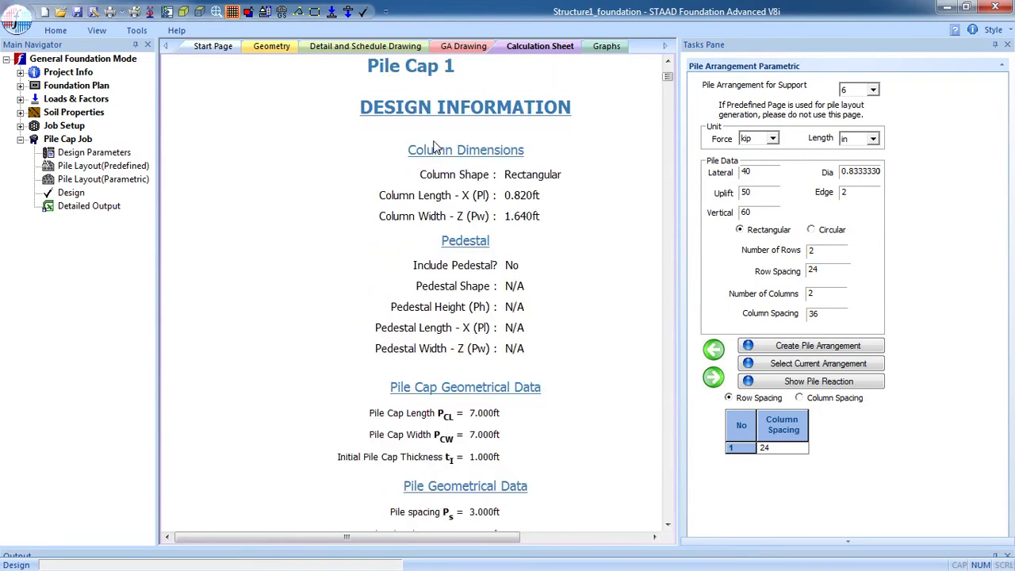
scroll(478, 193, down, 20)
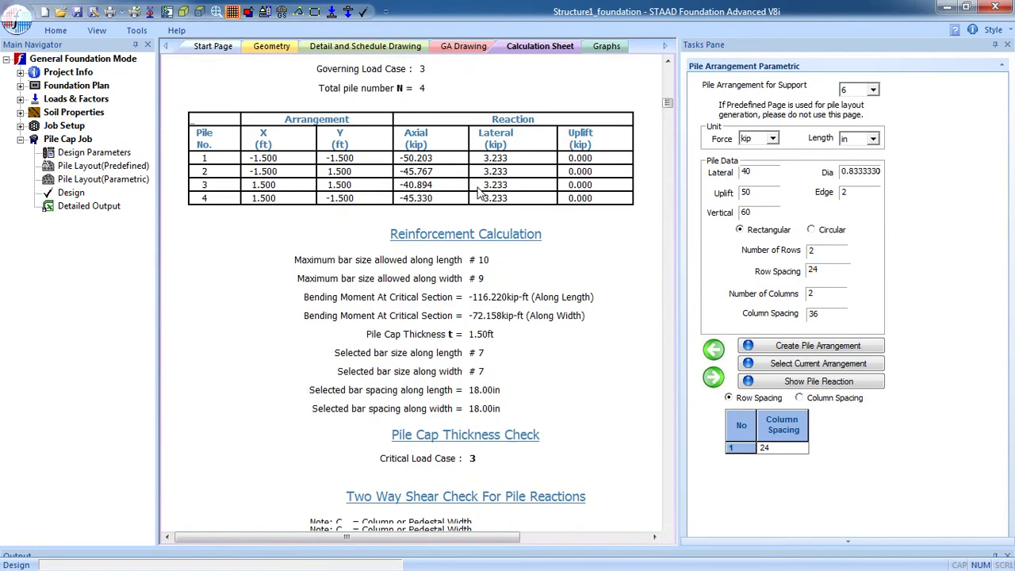
scroll(478, 193, down, 15)
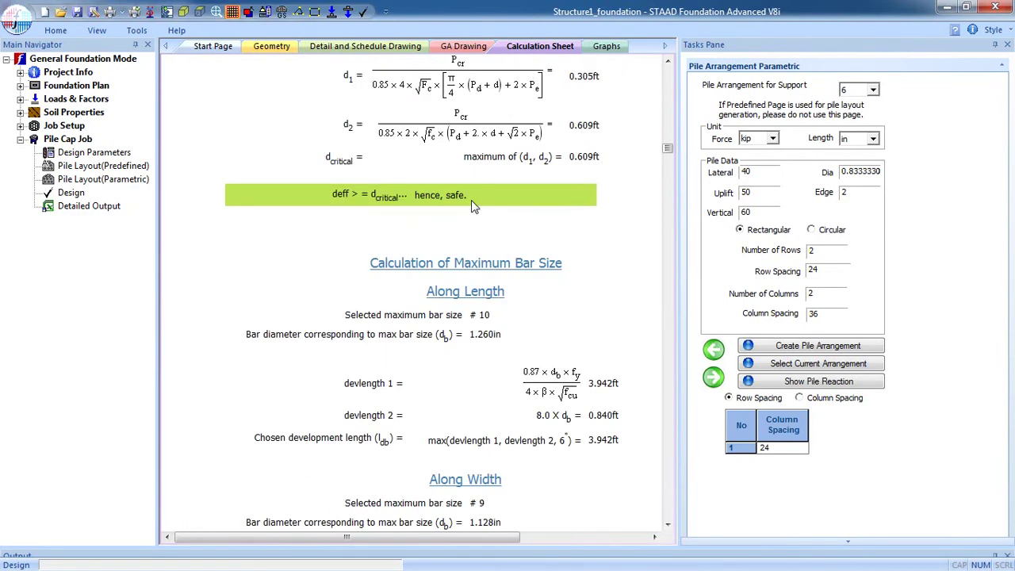
drag(416, 200, 497, 202)
scroll(497, 203, down, 10)
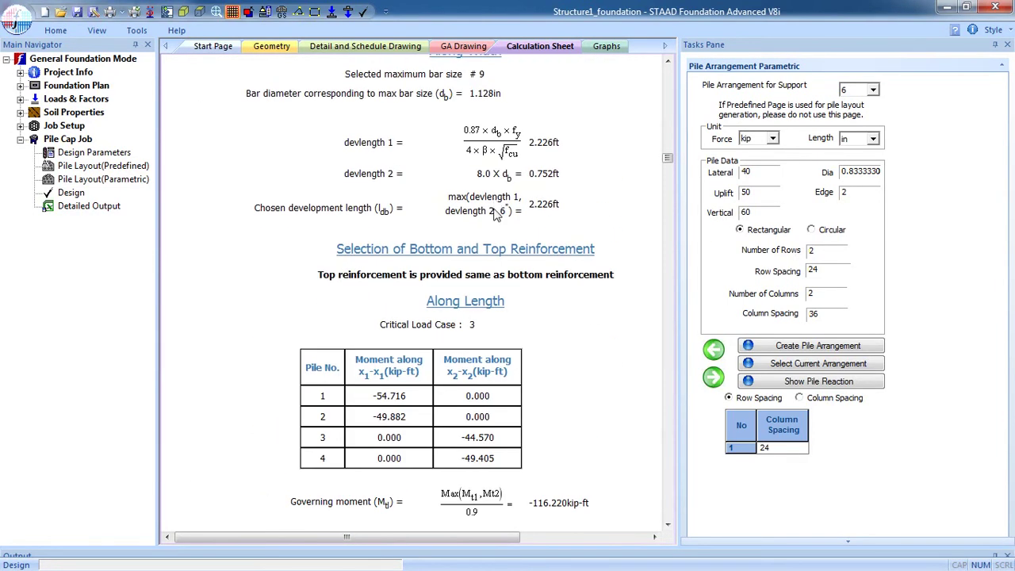
scroll(497, 203, down, 20)
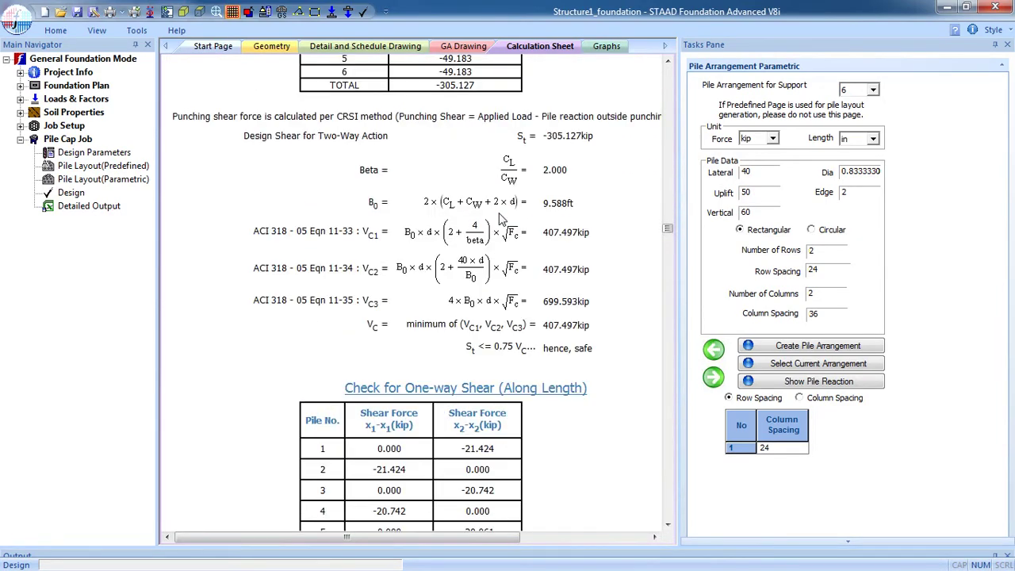
Step: Go to the Pile Cap 6 design in the calculation sheet and review its geometry, safety checks and reinforcement
drag(669, 227, 671, 57)
click(445, 214)
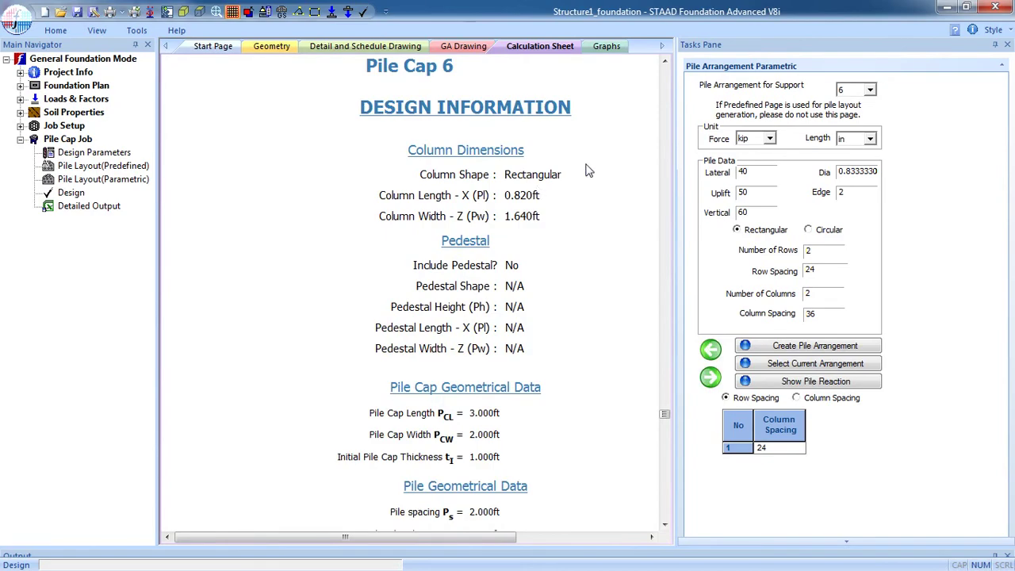
scroll(604, 280, down, 15)
scroll(601, 279, down, 15)
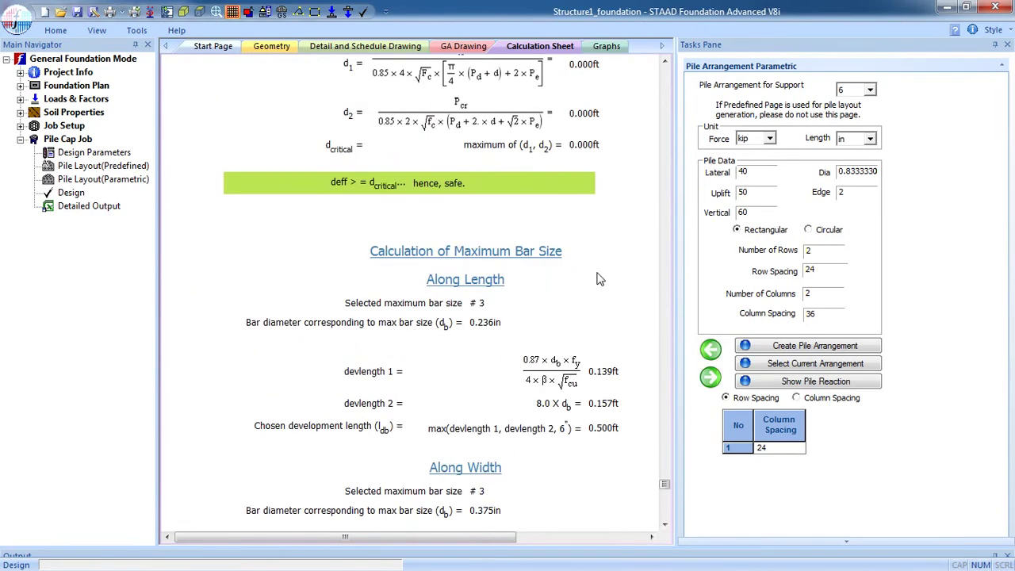
scroll(600, 277, down, 10)
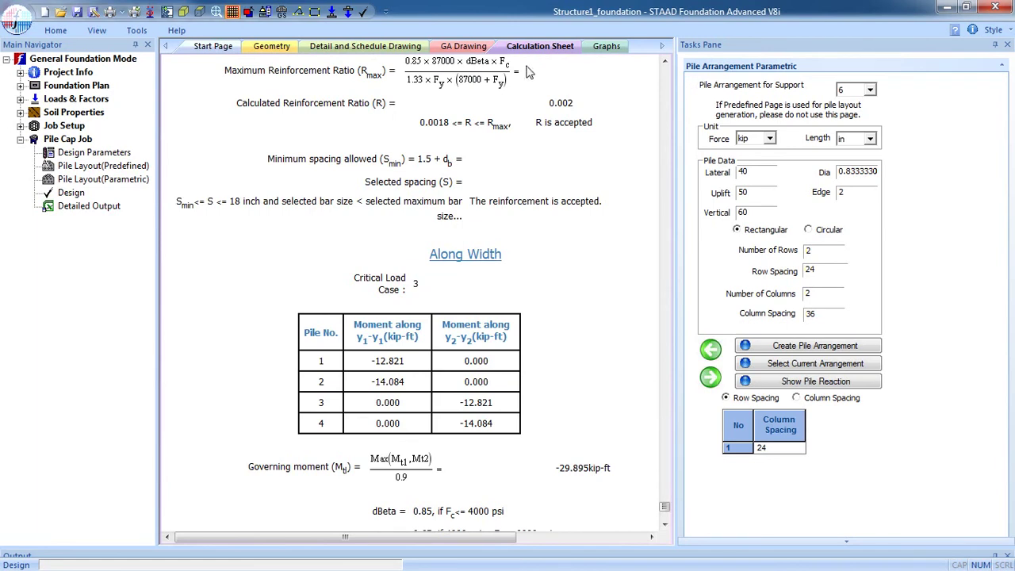
Step: Open the detail drawing of footing 1 and examine the pile layout and dimensions in its plan
click(410, 51)
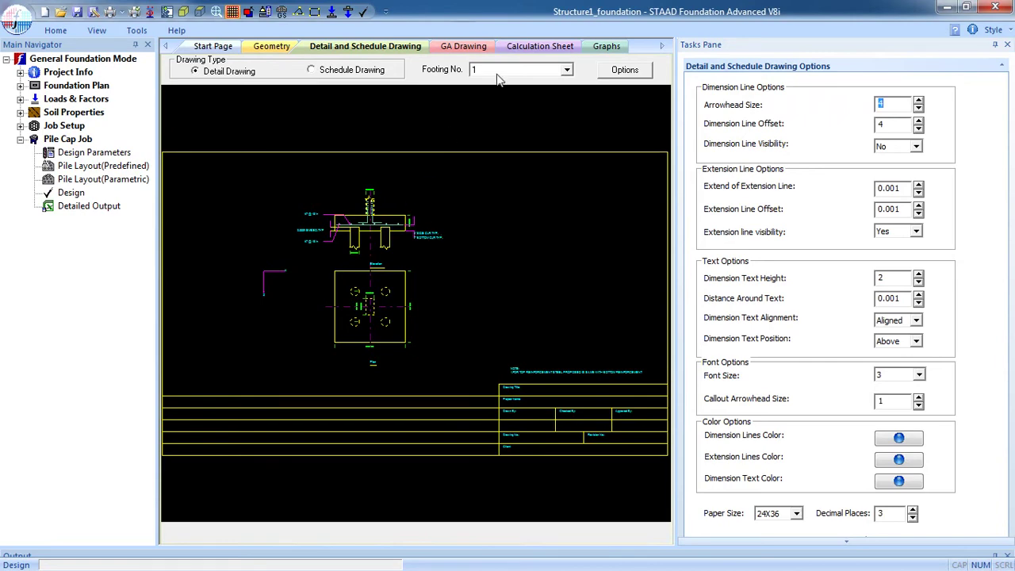
click(530, 70)
click(527, 82)
scroll(437, 267, up, 2)
scroll(449, 261, down, 3)
scroll(455, 261, up, 4)
scroll(456, 264, up, 3)
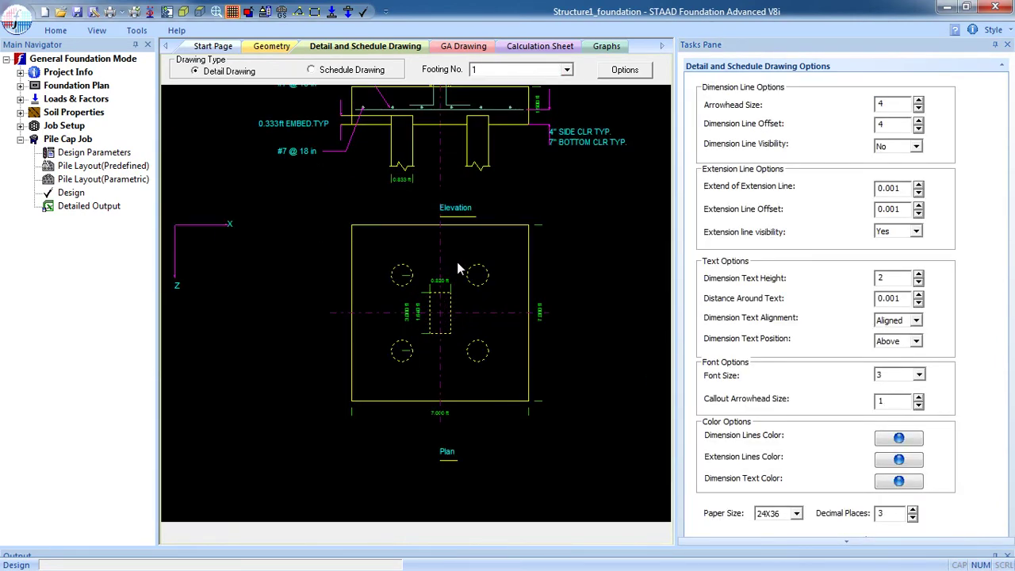
scroll(439, 243, down, 1)
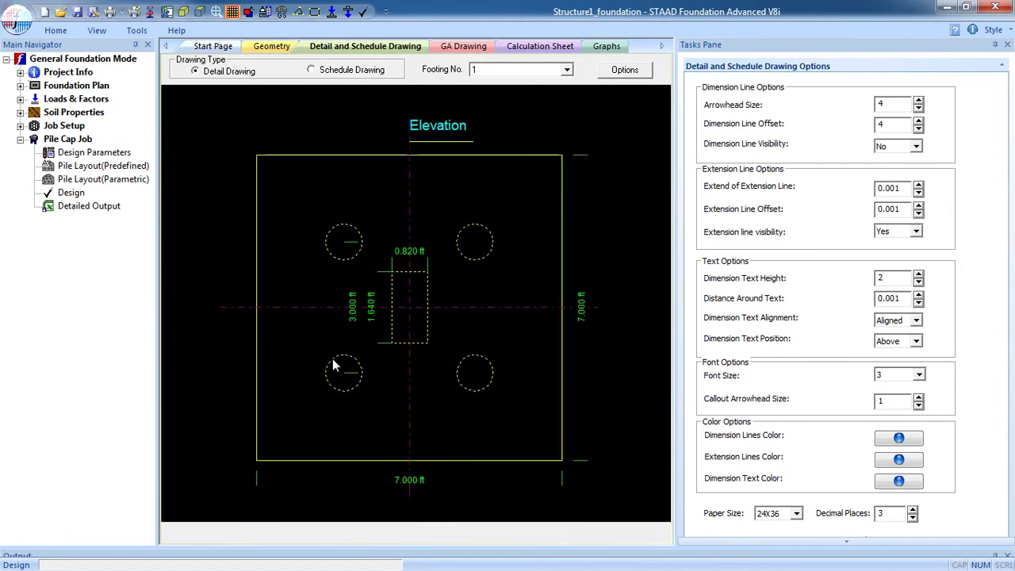
Step: Examine footing 1's elevation for bar callouts, pile embedment, cap thickness and clear cover notes
scroll(448, 362, down, 2)
scroll(463, 157, up, 2)
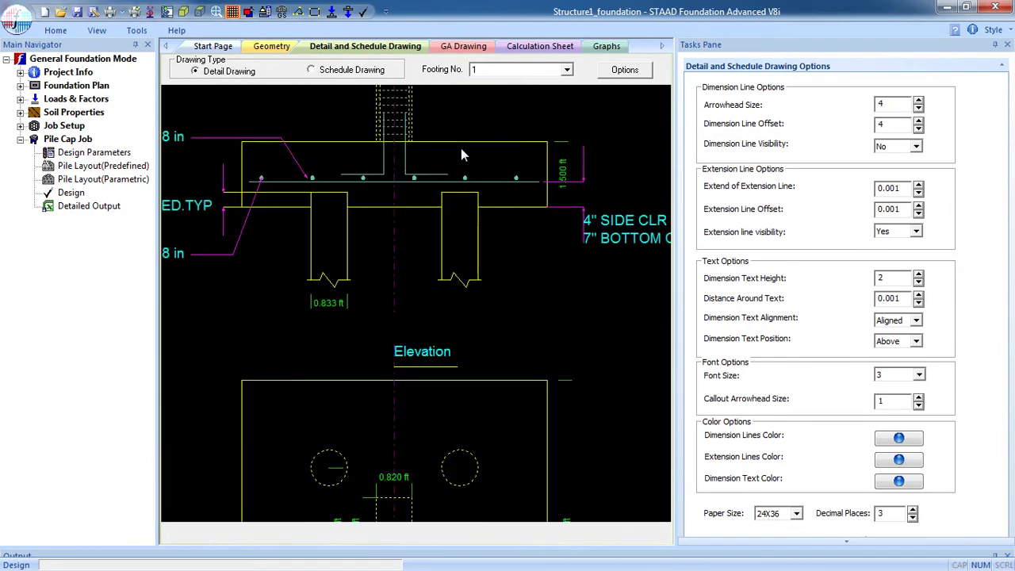
scroll(401, 205, up, 1)
scroll(331, 244, down, 1)
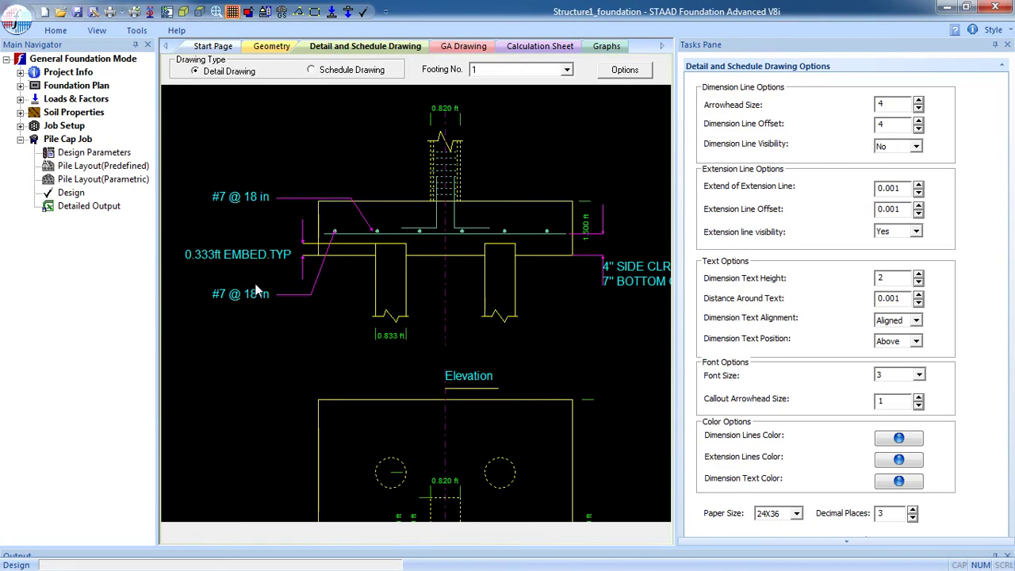
click(568, 323)
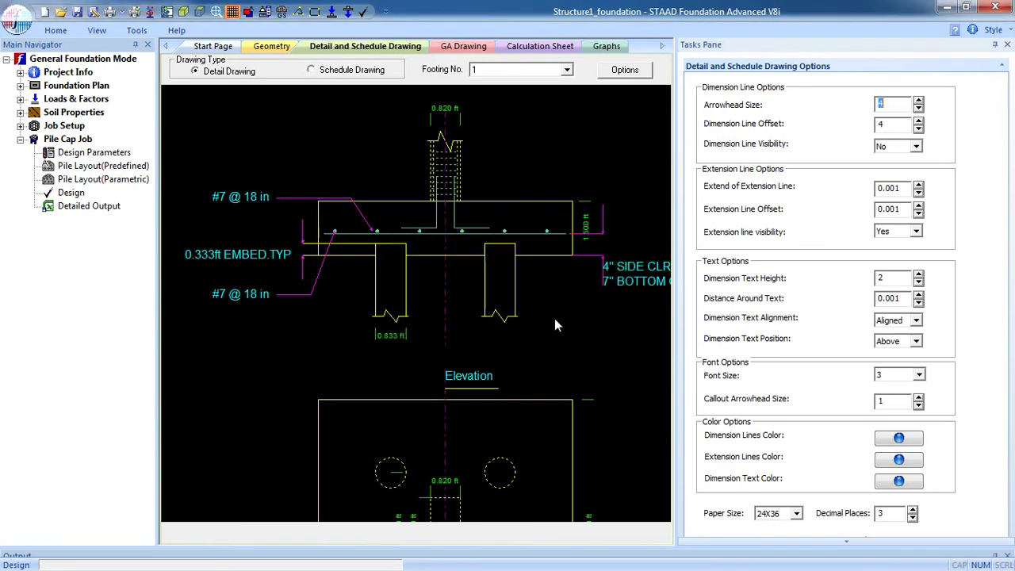
middle_drag(549, 262, 428, 196)
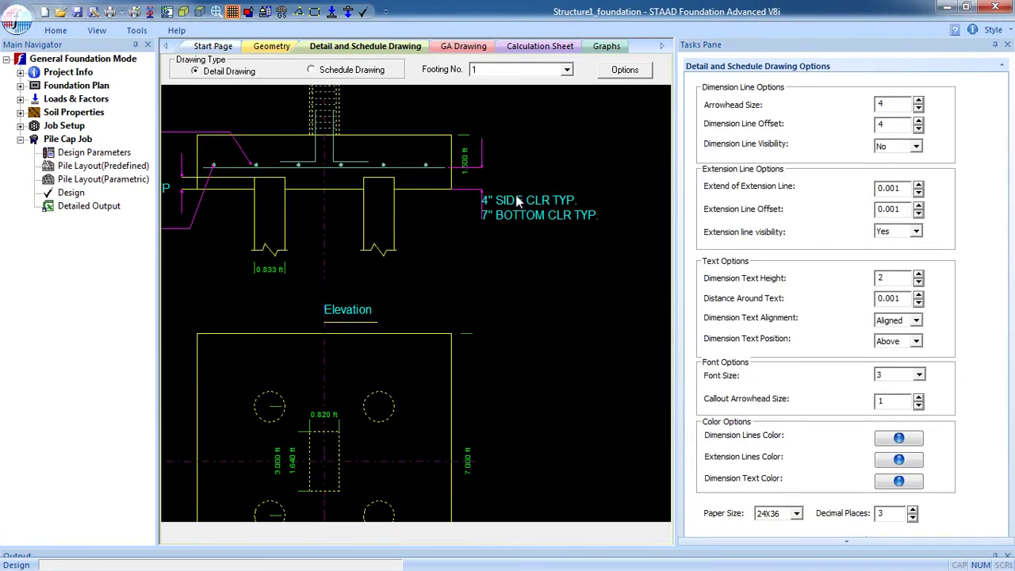
scroll(518, 201, up, 2)
scroll(517, 240, down, 5)
scroll(461, 345, up, 2)
scroll(473, 375, up, 2)
scroll(472, 375, down, 3)
mouse_move(473, 375)
middle_down()
mouse_move(341, 215)
mouse_move(460, 333)
middle_up()
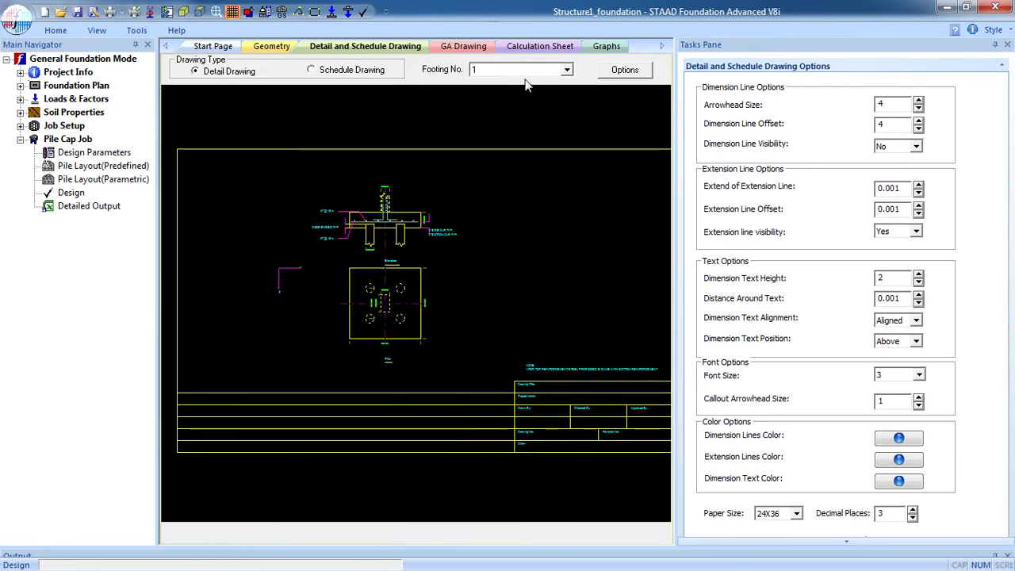
Step: Browse the detail drawings from footing 2 to footing 4 and examine footing 4's elevation and plan
click(523, 70)
click(536, 94)
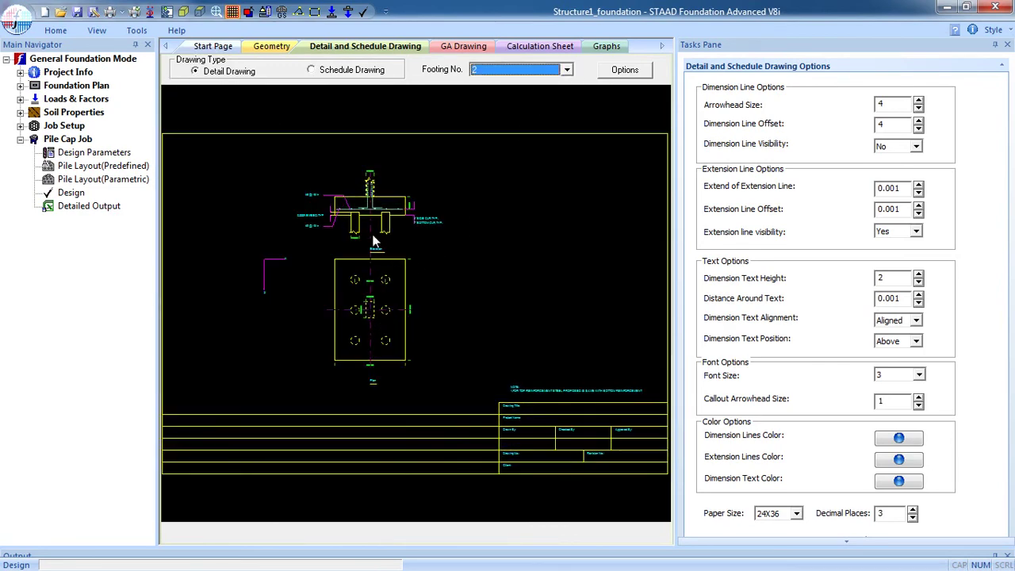
key(Down)
key(Down)
scroll(365, 206, up, 2)
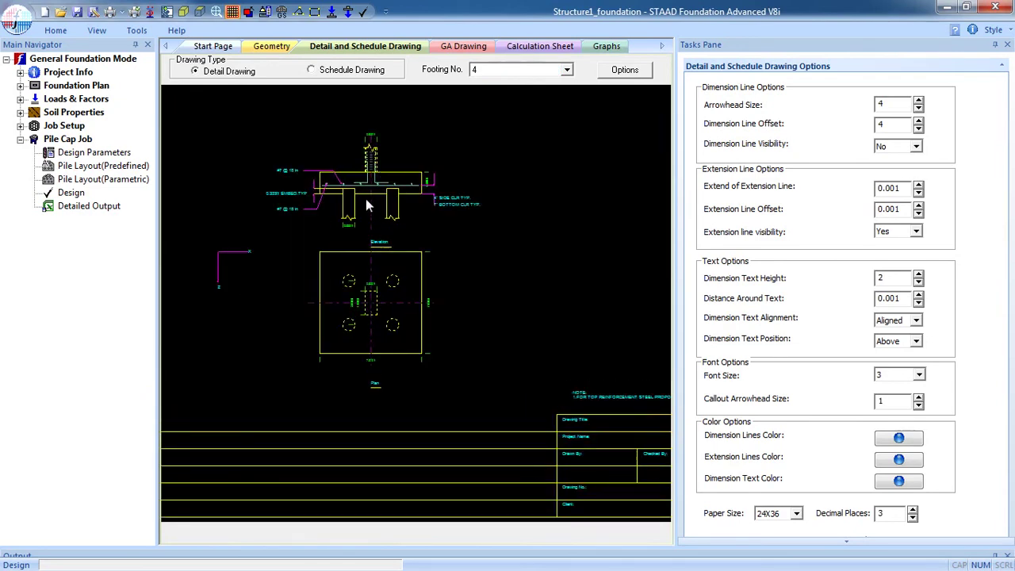
scroll(366, 197, up, 1)
scroll(479, 165, up, 1)
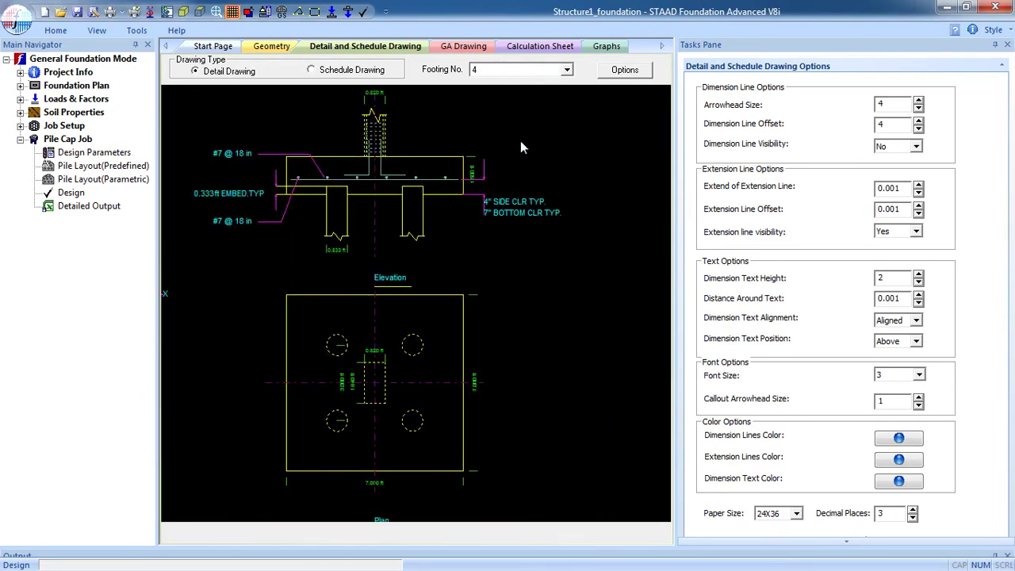
Step: Show the detail drawing of footing 2 and examine the reinforcement callouts in its elevation
click(543, 71)
click(541, 84)
click(533, 71)
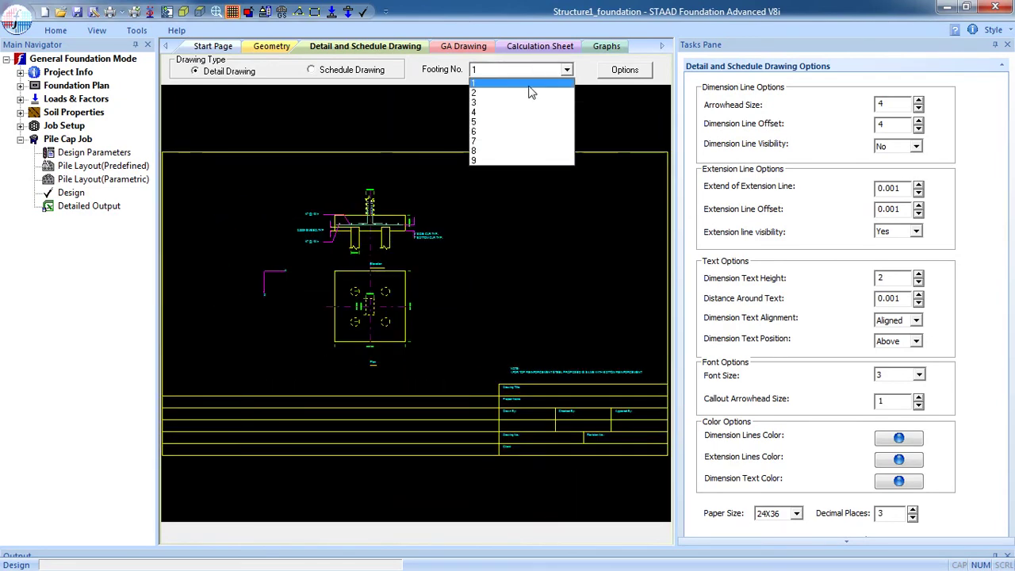
click(527, 92)
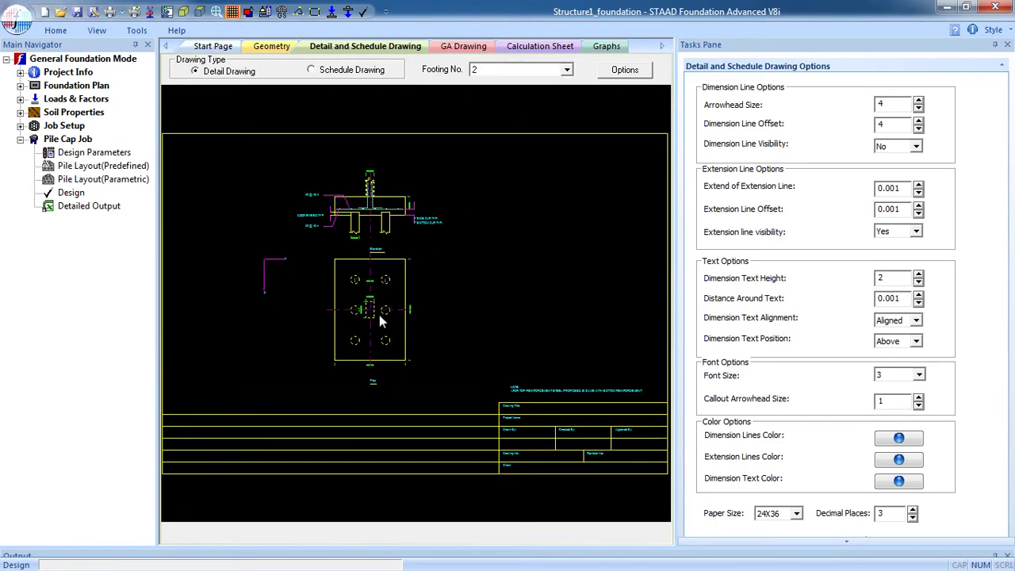
scroll(361, 313, up, 3)
scroll(360, 313, up, 2)
scroll(389, 208, down, 3)
scroll(368, 151, up, 4)
scroll(365, 160, up, 1)
middle_drag(365, 159, 469, 178)
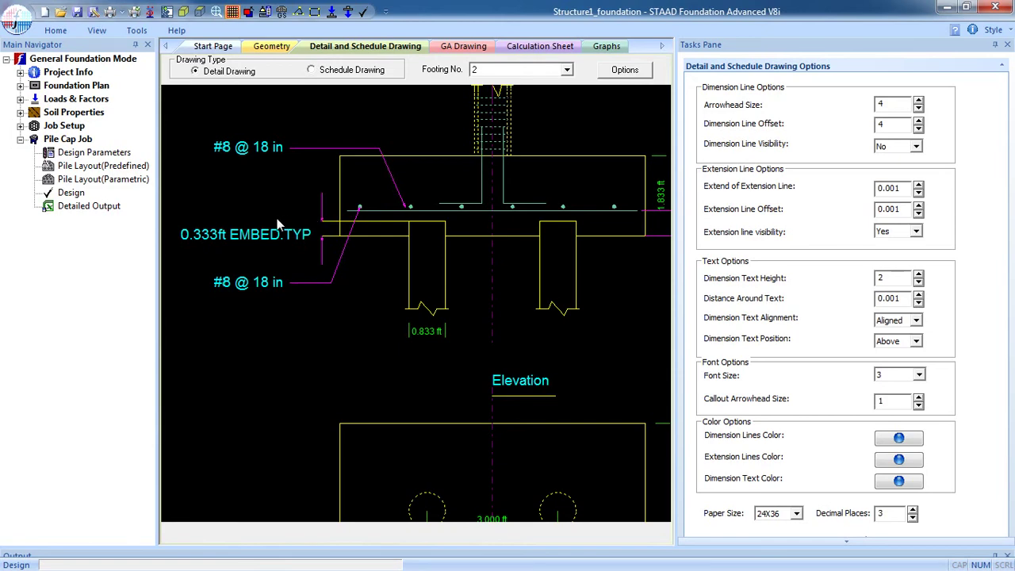
Step: Check the cap thickness dimension and the side and bottom clear cover notes in footing 2's elevation
scroll(270, 222, down, 3)
scroll(537, 204, up, 4)
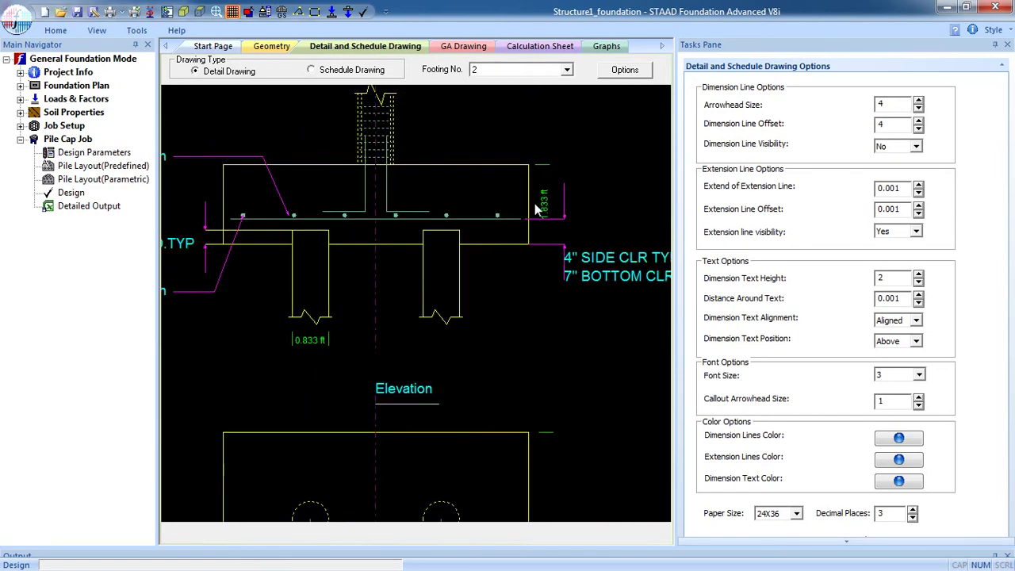
scroll(535, 170, up, 1)
scroll(536, 238, down, 4)
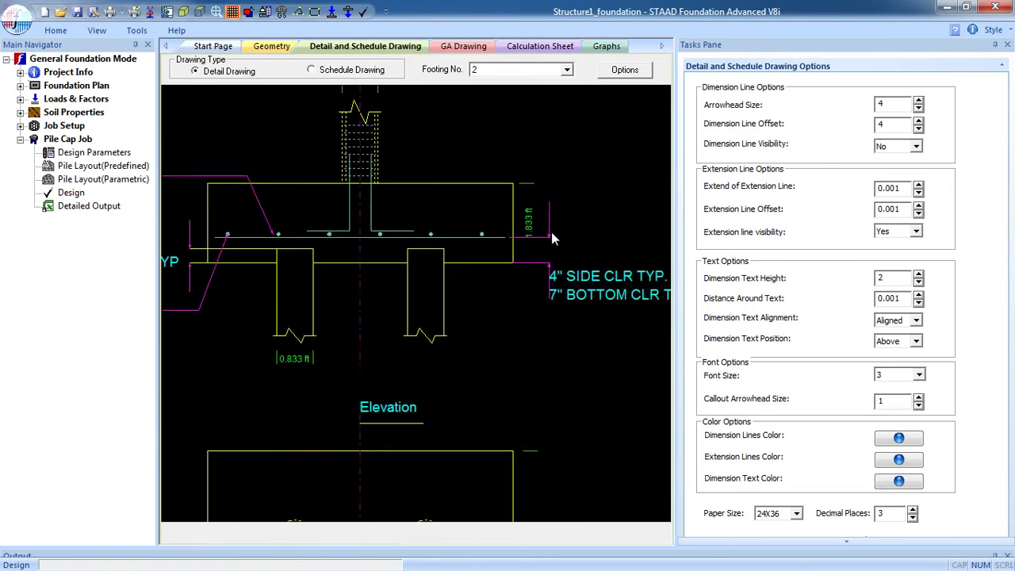
scroll(553, 234, up, 1)
scroll(553, 234, down, 2)
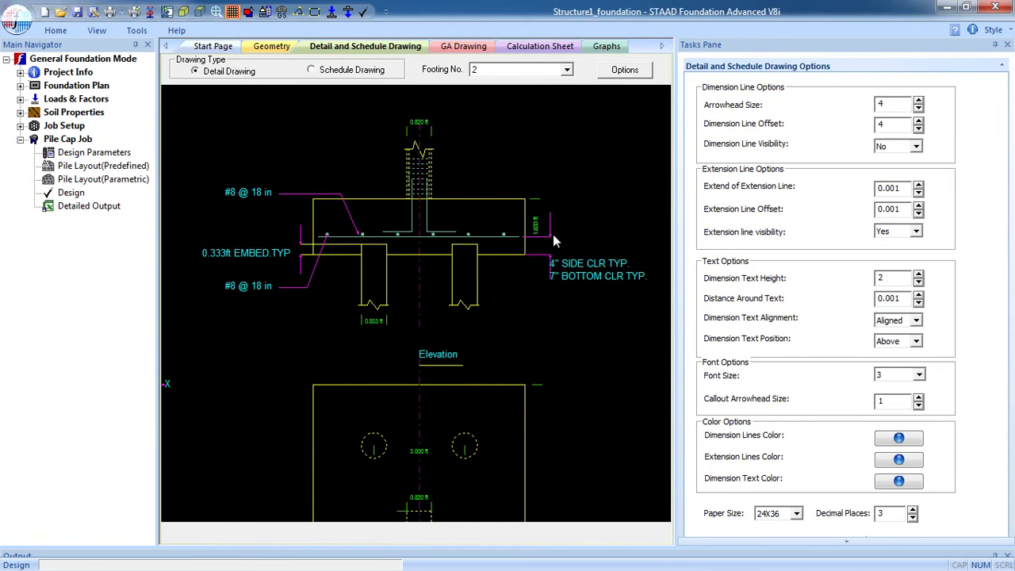
scroll(553, 234, up, 4)
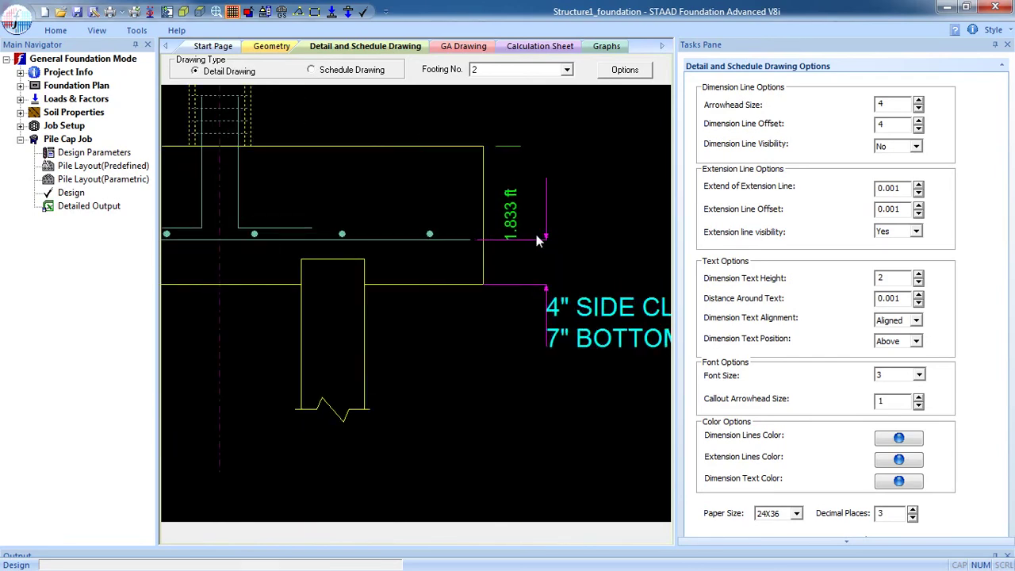
scroll(526, 207, down, 2)
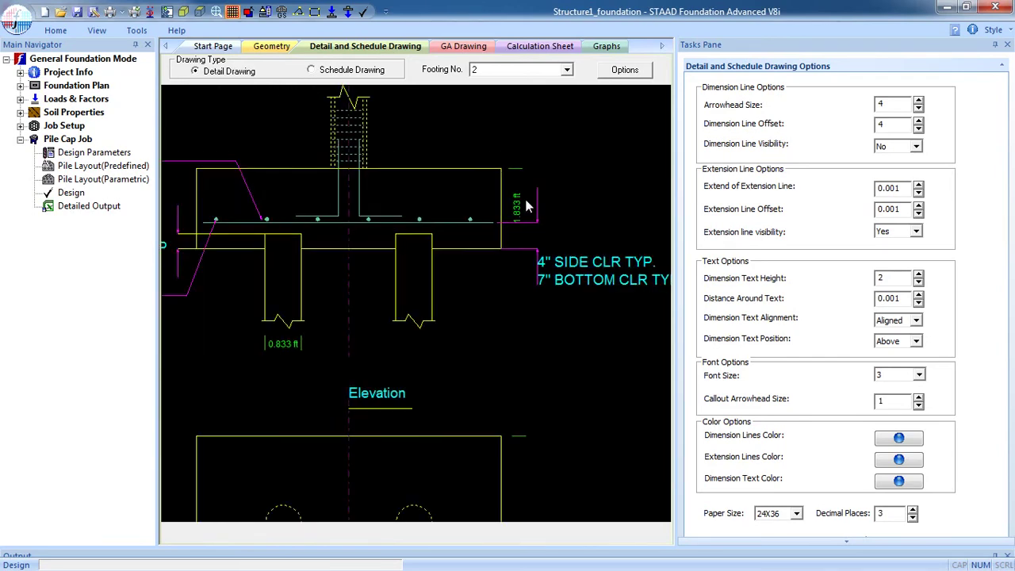
Step: Examine the pile layout and overall dimensions in footing 2's plan
mouse_move(386, 262)
middle_down()
mouse_move(514, 262)
mouse_move(450, 238)
middle_up()
scroll(465, 203, up, 2)
scroll(467, 208, down, 3)
scroll(507, 319, down, 1)
middle_drag(507, 320, 525, 209)
scroll(525, 206, up, 1)
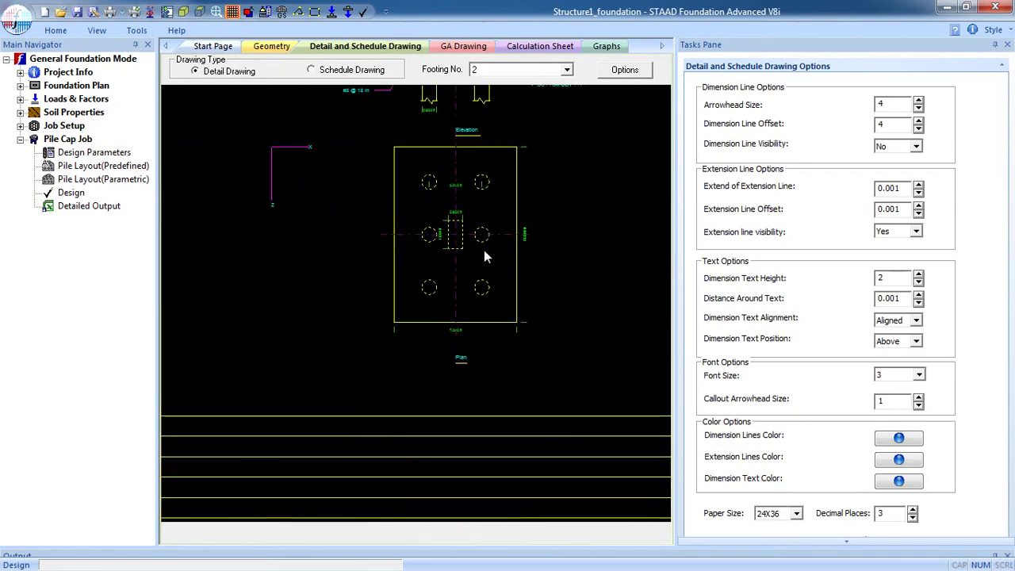
scroll(484, 252, up, 2)
middle_drag(483, 252, 492, 292)
scroll(490, 285, down, 3)
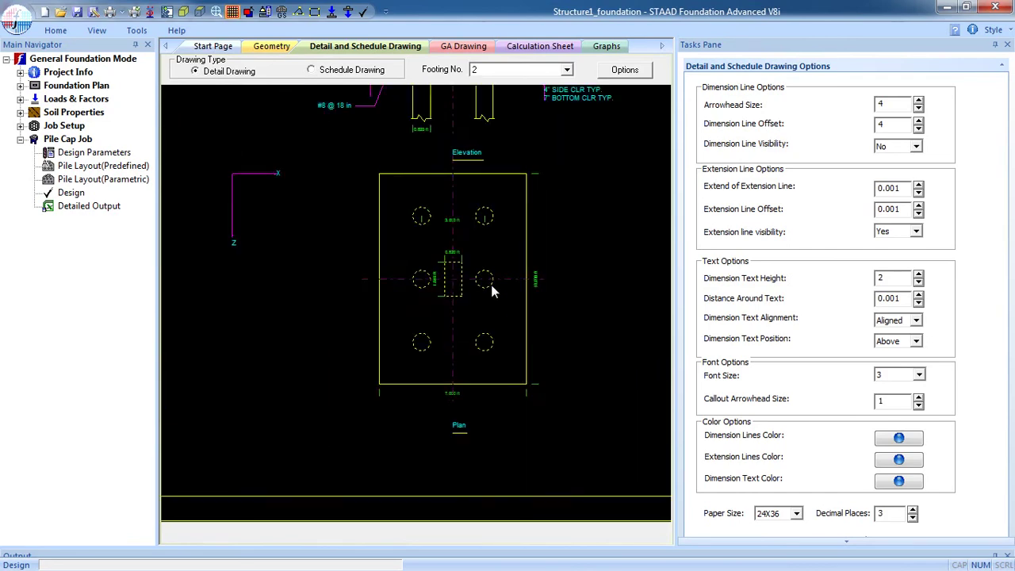
Step: Examine footing 3's elevation and plan in its detail drawing, and switch the display to footing 1's detail drawing
click(566, 70)
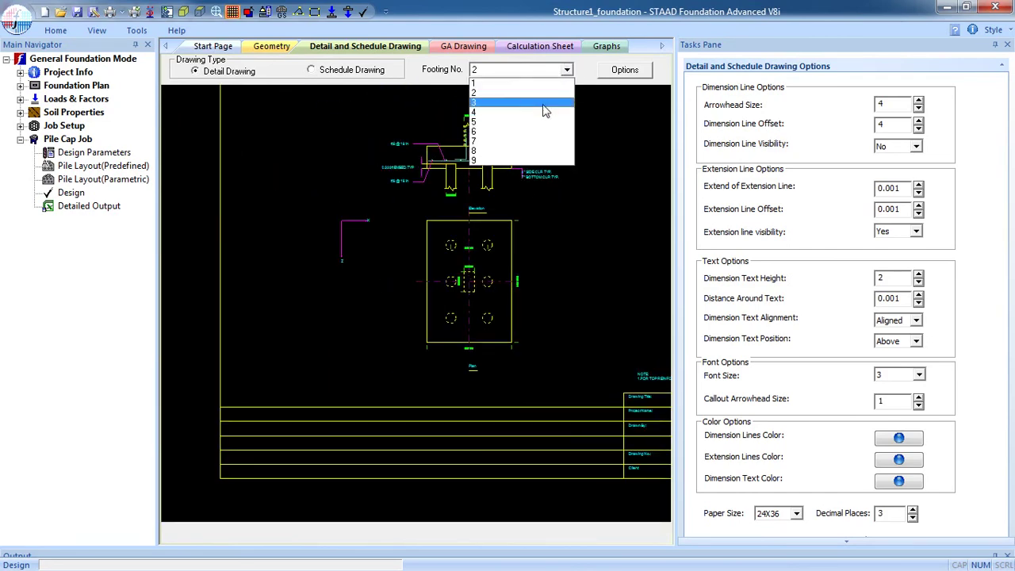
click(544, 107)
scroll(382, 269, up, 2)
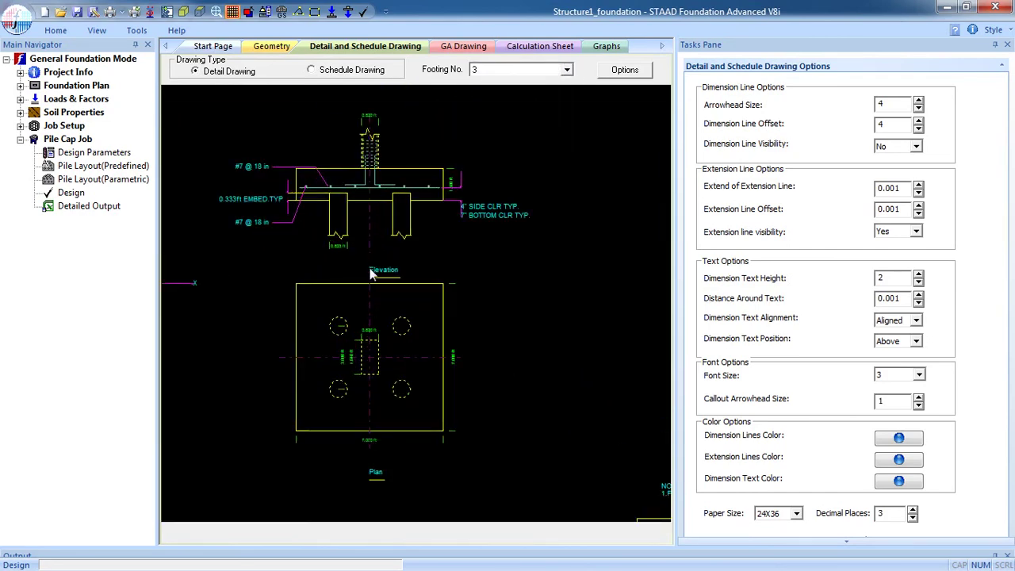
scroll(379, 282, down, 3)
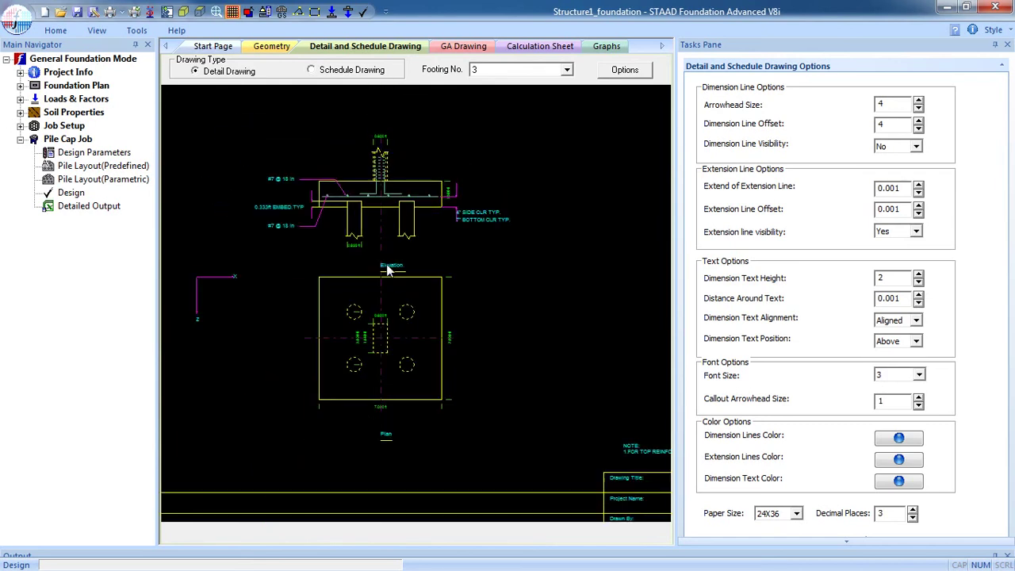
click(567, 70)
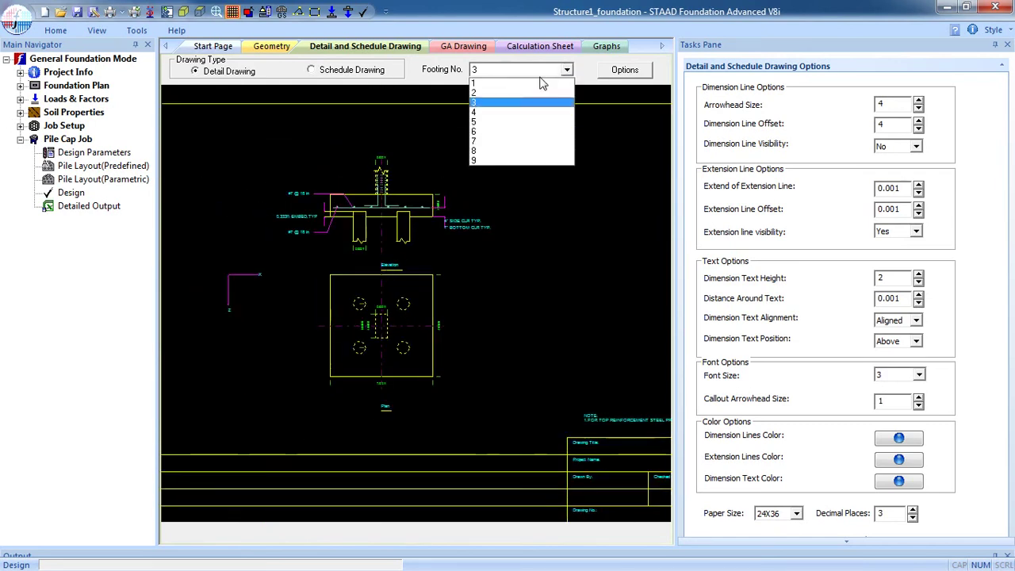
click(516, 77)
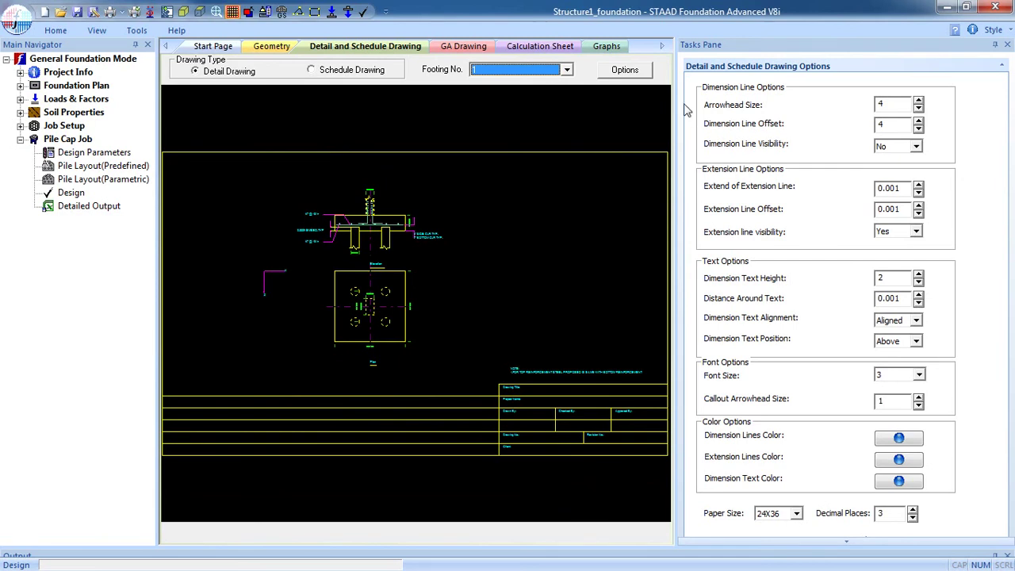
Step: Widen the drawing area and check the file formats offered for saving footing 1's drawing, leaving without saving
drag(680, 107, 842, 109)
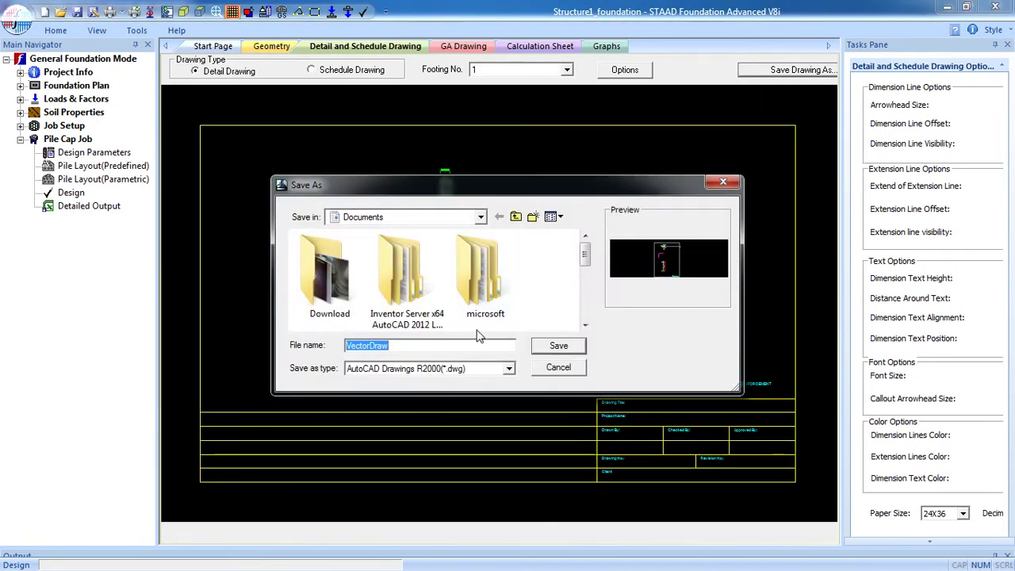
click(509, 369)
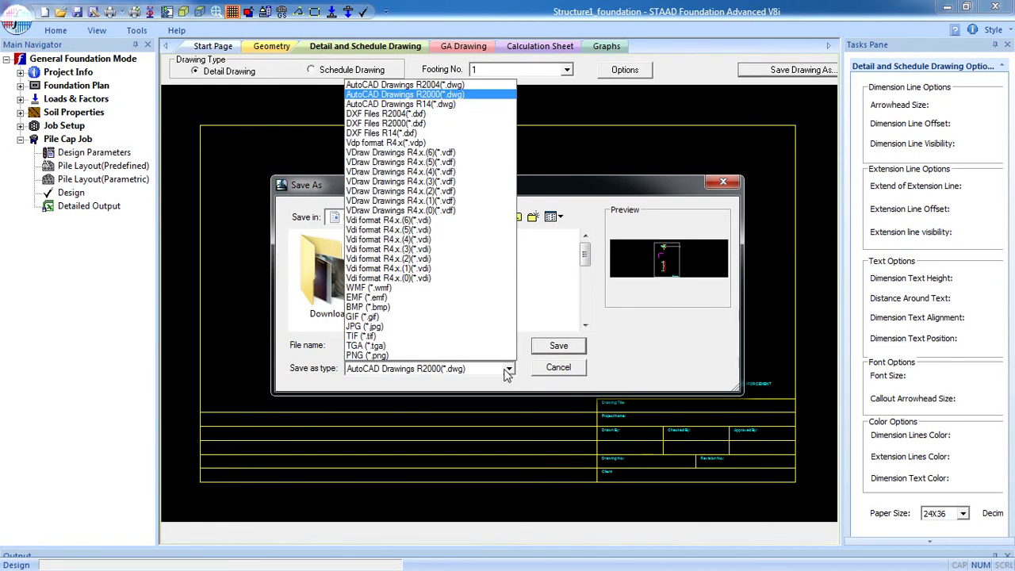
click(507, 371)
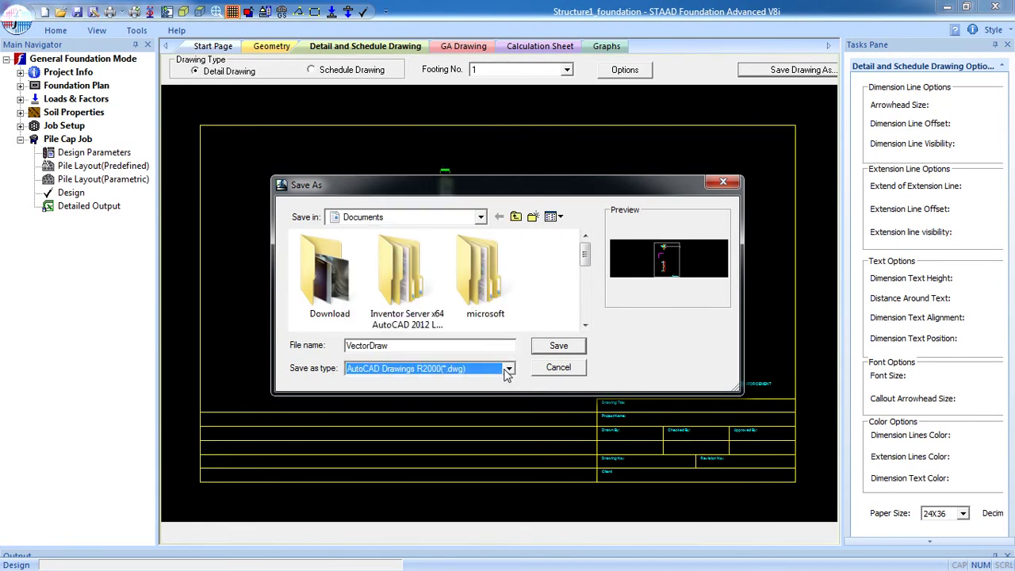
click(444, 349)
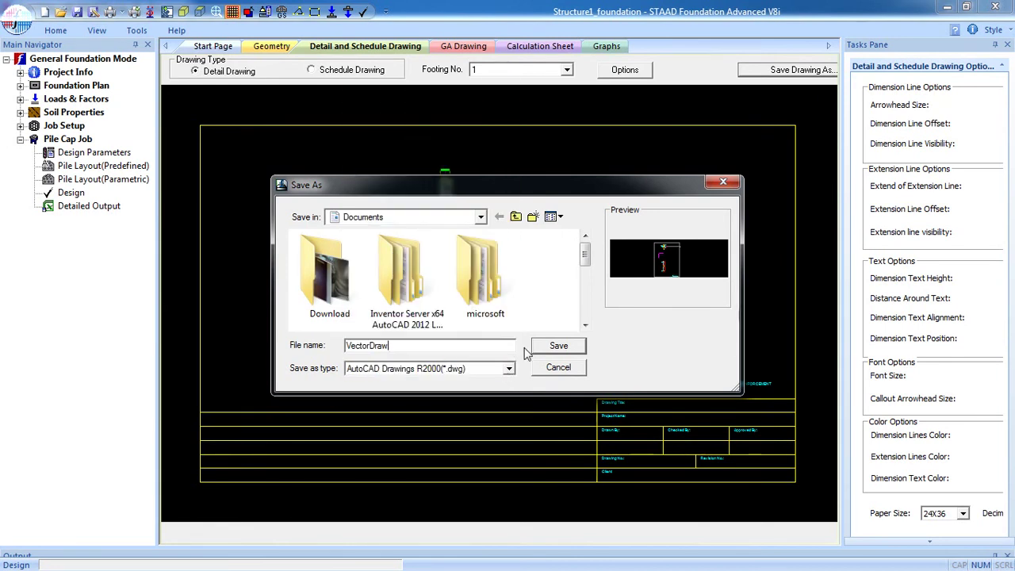
click(562, 374)
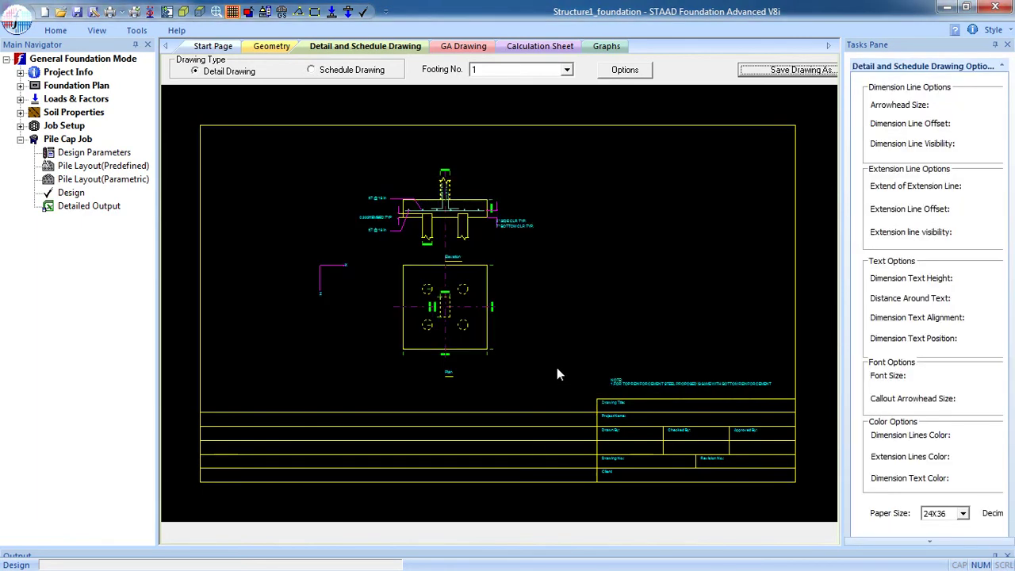
Step: Export the pile cap job's detailed output to an XML file named Pile in the AnchorBoltLibrary folder
click(91, 208)
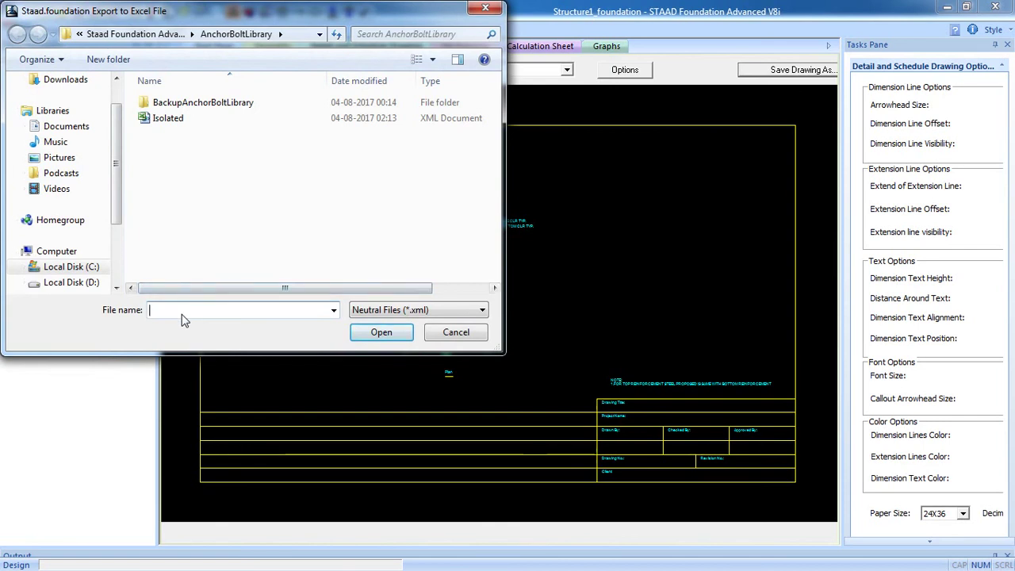
text(Pile)
click(384, 333)
Step: Bring up the detailed output export dialog again and open the exported Pile file in Microsoft Excel
click(90, 208)
click(169, 138)
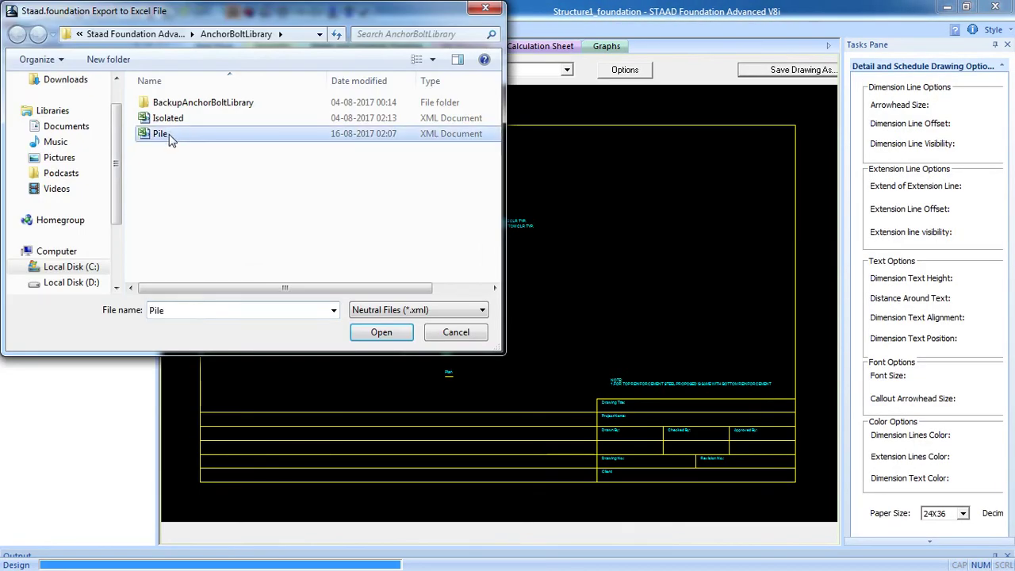
right_click(169, 137)
click(230, 170)
Step: Look over the service loads and final footing dimensions on the Footing 1 and Footing 6 sheets
scroll(301, 251, down, 1)
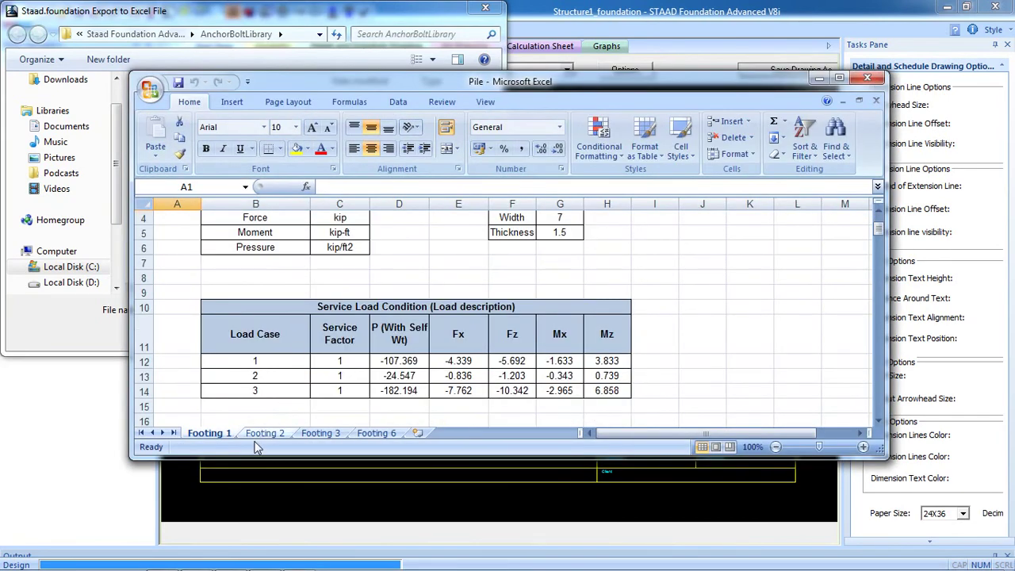
click(376, 433)
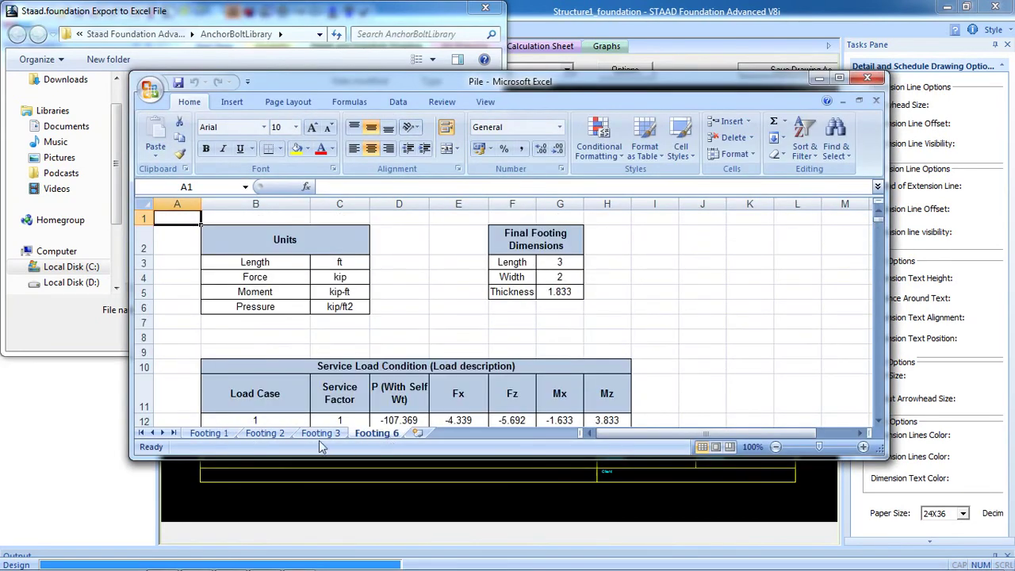
click(208, 433)
scroll(305, 321, up, 1)
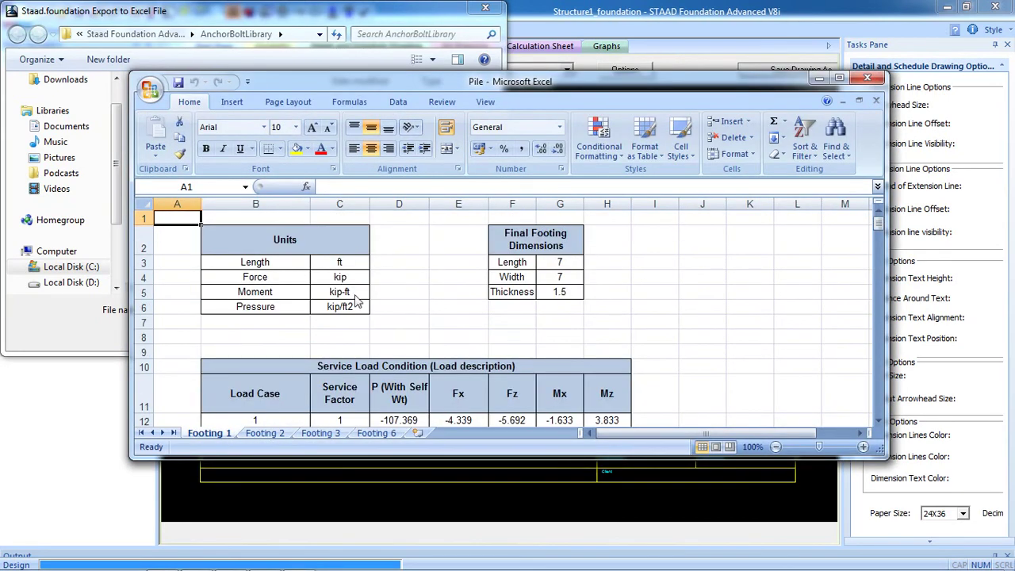
Step: Maximize the workbook and read through all the load condition tables on the Footing 1 sheet
click(839, 78)
scroll(444, 230, down, 19)
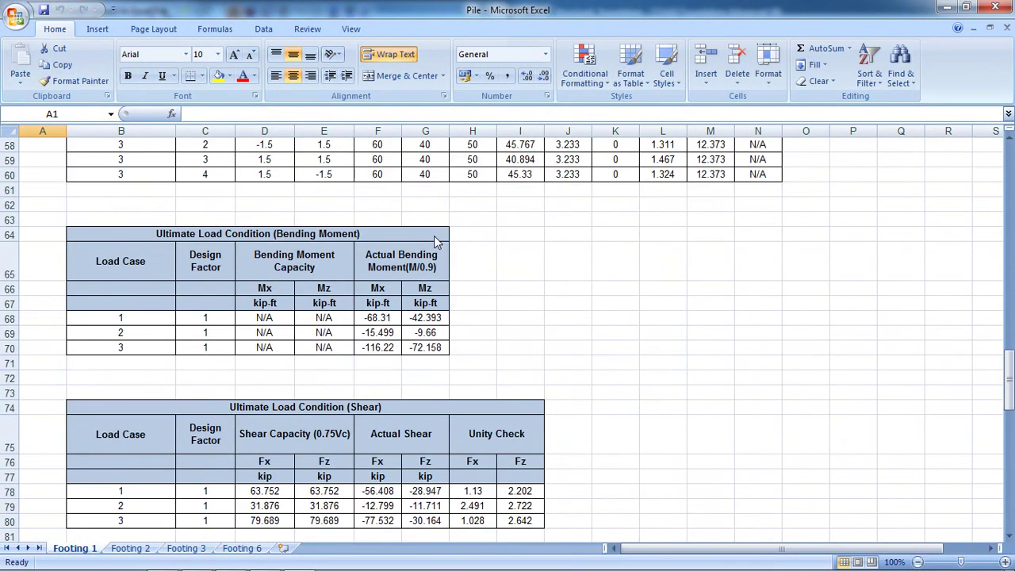
scroll(437, 237, down, 5)
scroll(444, 230, up, 20)
scroll(444, 230, down, 20)
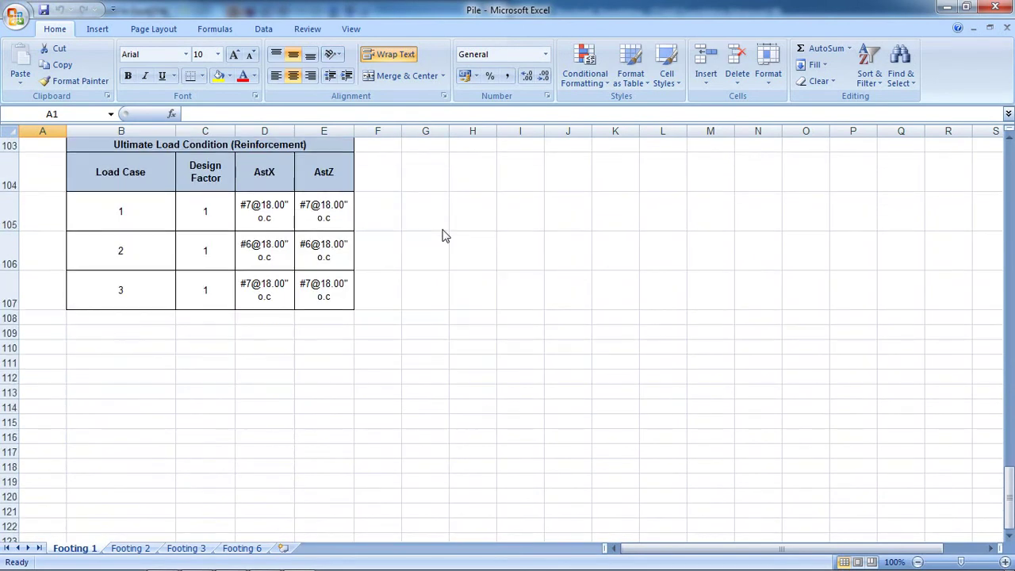
Step: Examine the AstX and AstZ reinforcement for load cases 1 to 3 in Footing 1's Ultimate Load Condition (Reinforcement) table
scroll(445, 235, up, 2)
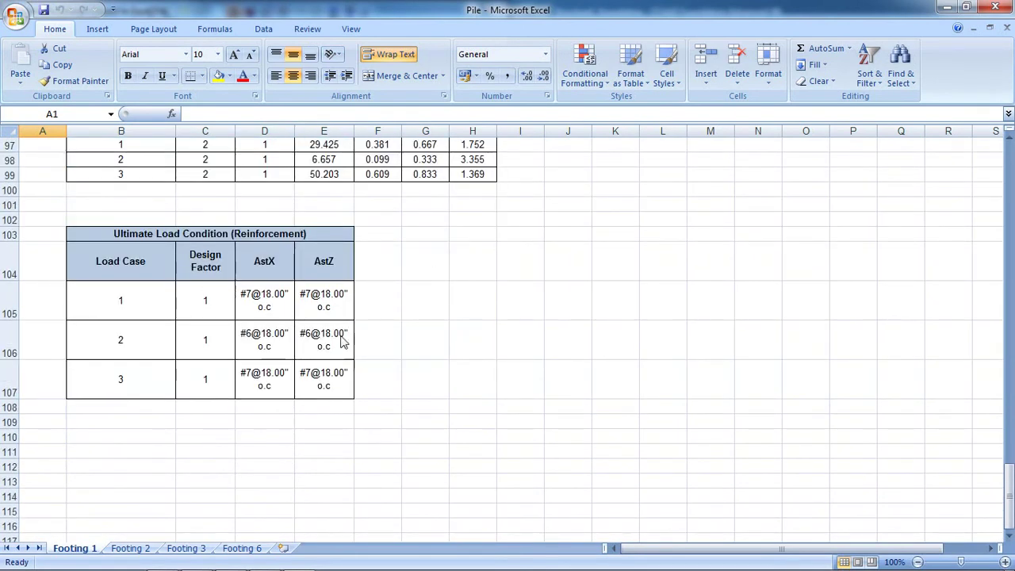
click(266, 304)
click(313, 308)
click(282, 343)
click(329, 344)
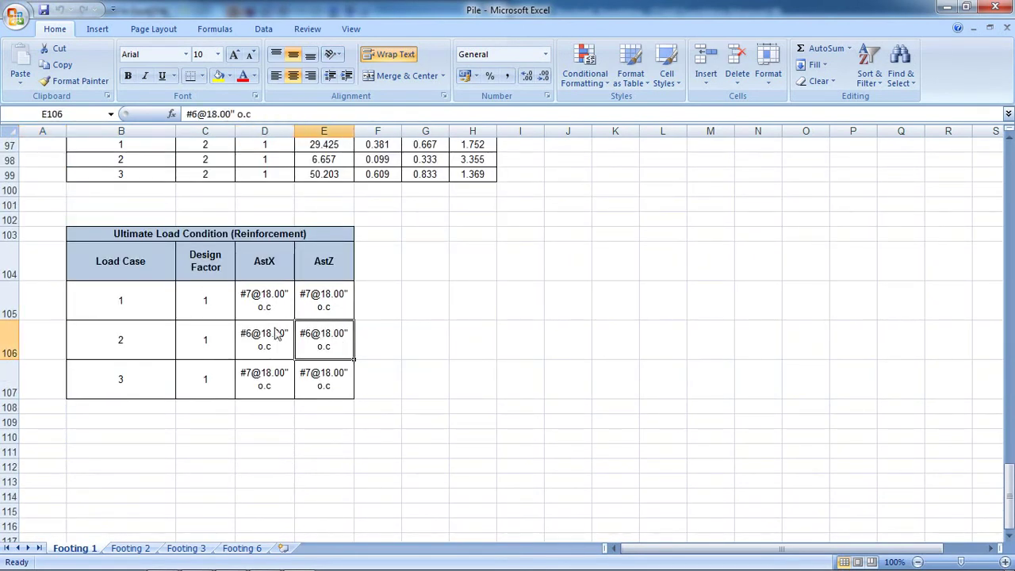
click(153, 299)
click(154, 350)
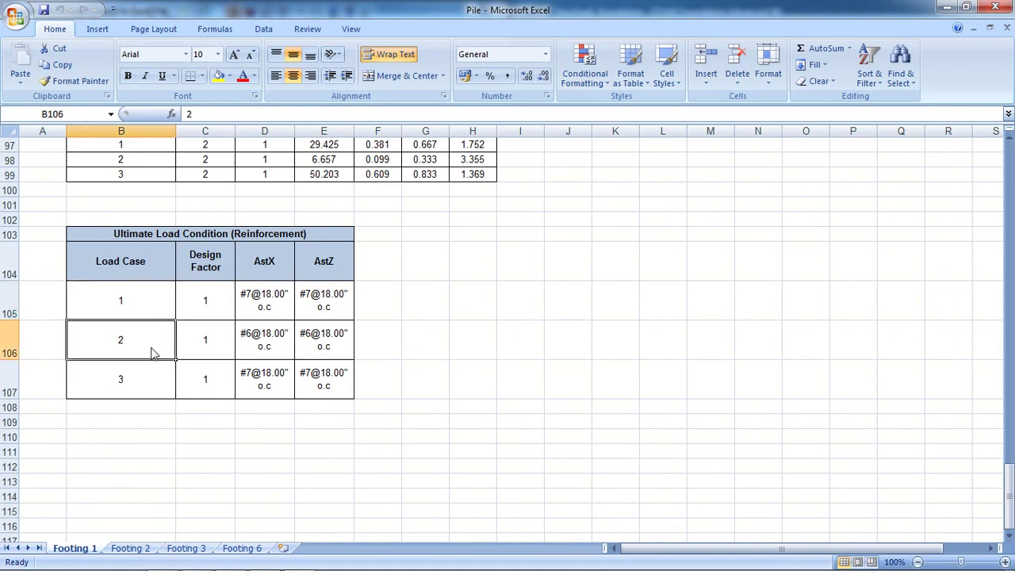
click(154, 389)
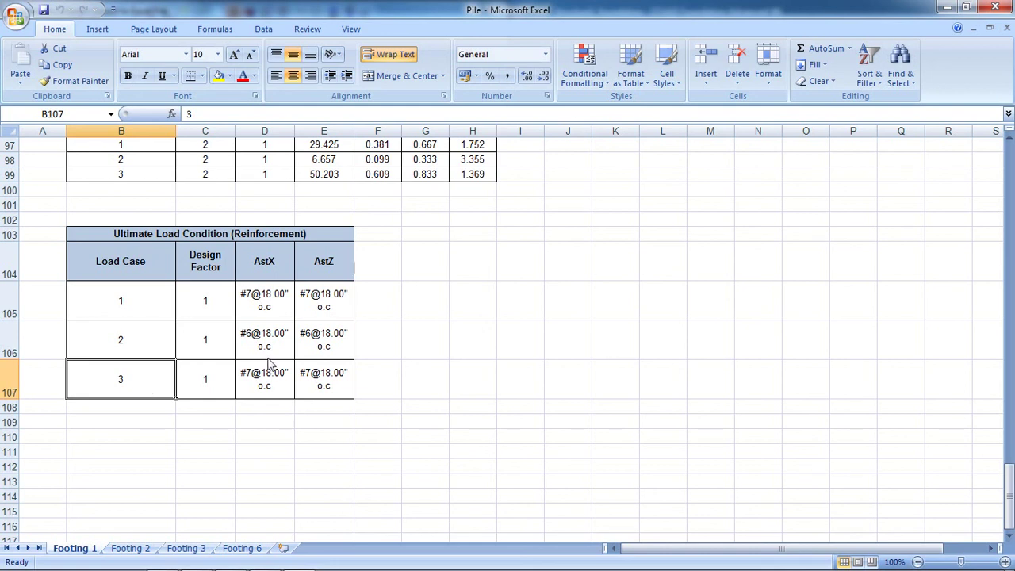
click(286, 389)
click(323, 385)
click(255, 392)
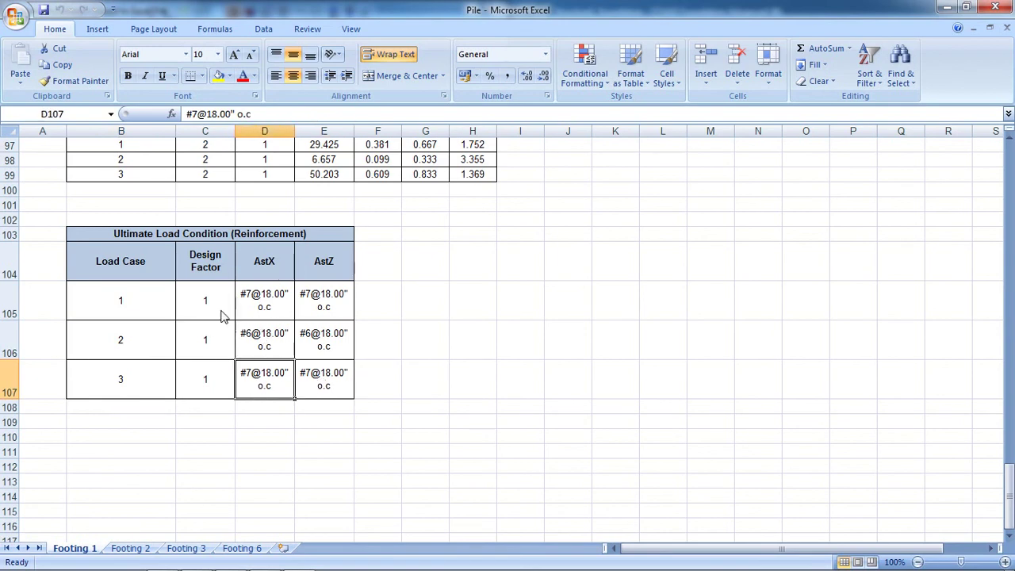
Step: Check Footing 1's punching shear tables, and browse the result sheets of Footing 2, Footing 3 and Footing 6
scroll(240, 351, up, 7)
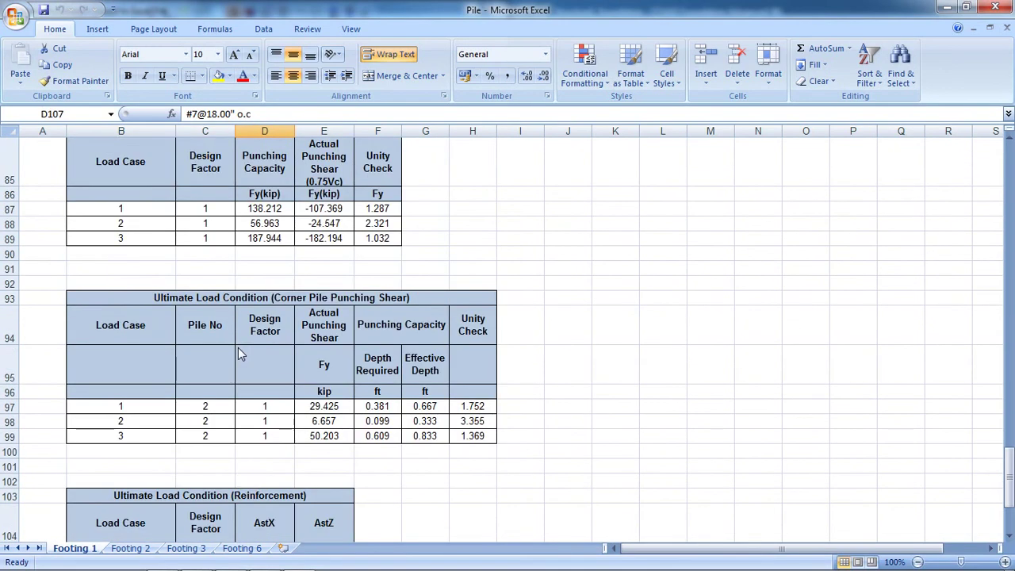
click(129, 547)
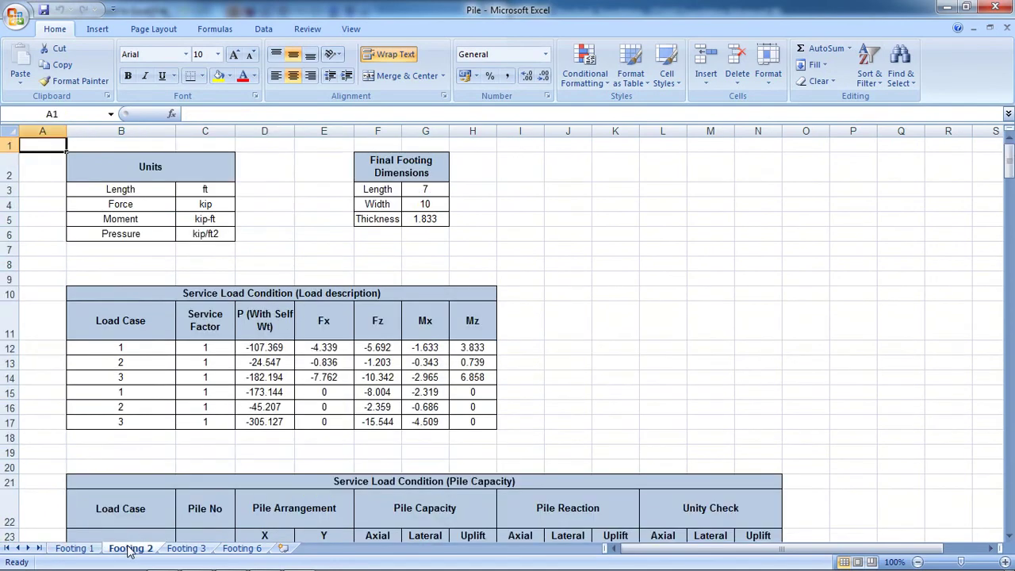
click(191, 548)
click(241, 548)
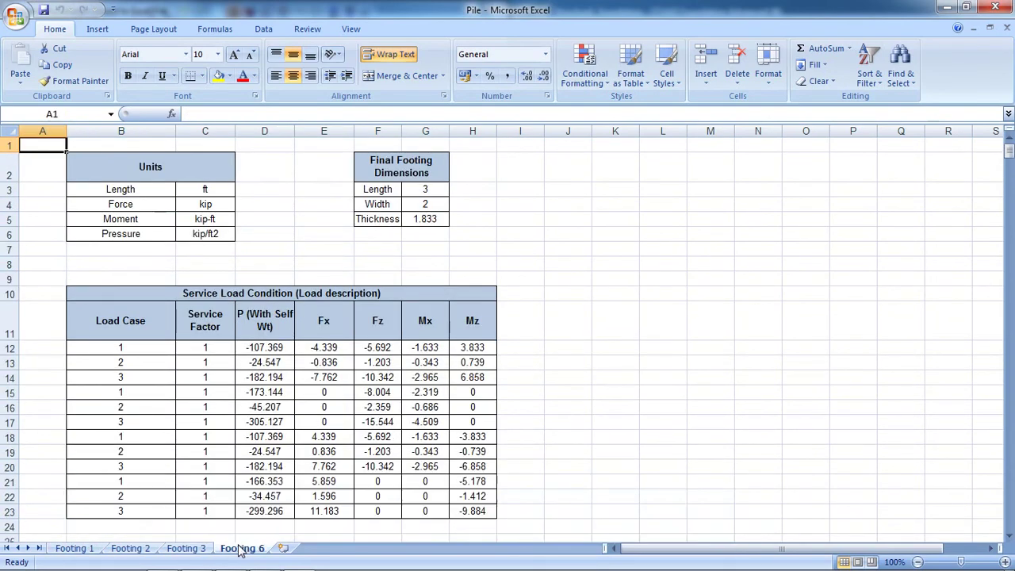
scroll(394, 414, down, 20)
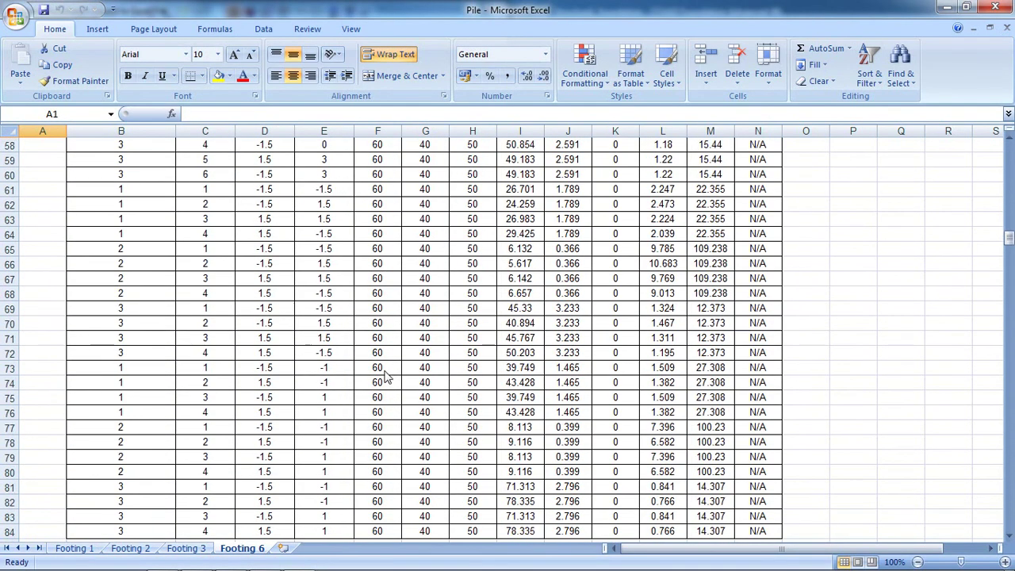
Step: Minimize the workbook, cancel the export dialog in STAAD Foundation Advanced, and view footing 1's detail drawing
click(945, 8)
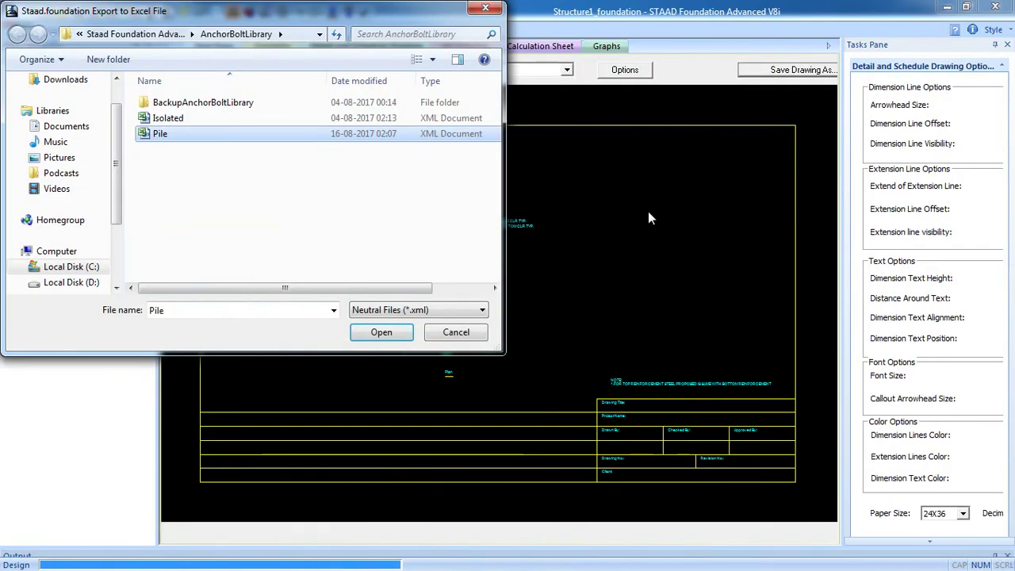
click(444, 333)
scroll(446, 297, down, 4)
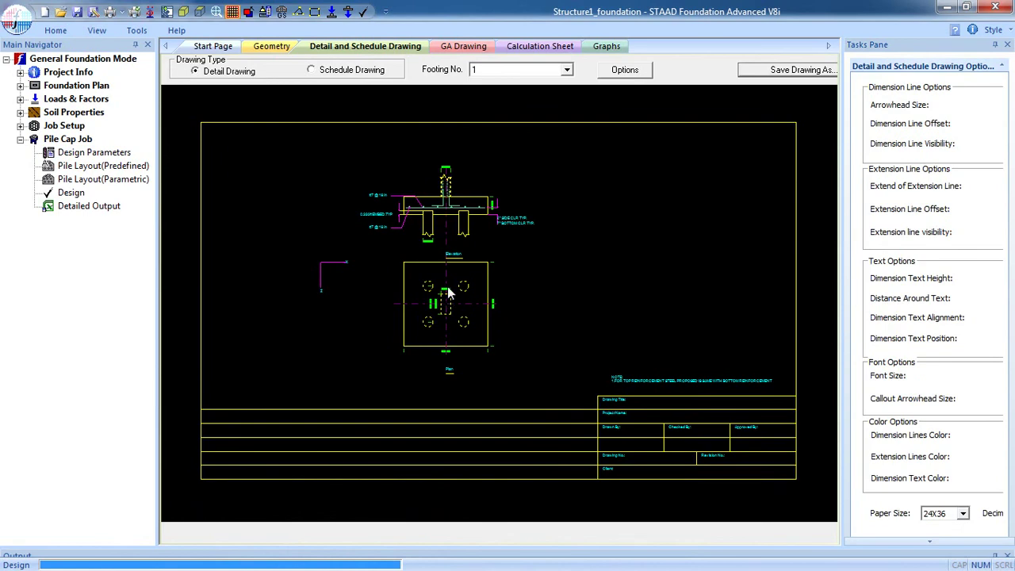
scroll(449, 284, up, 3)
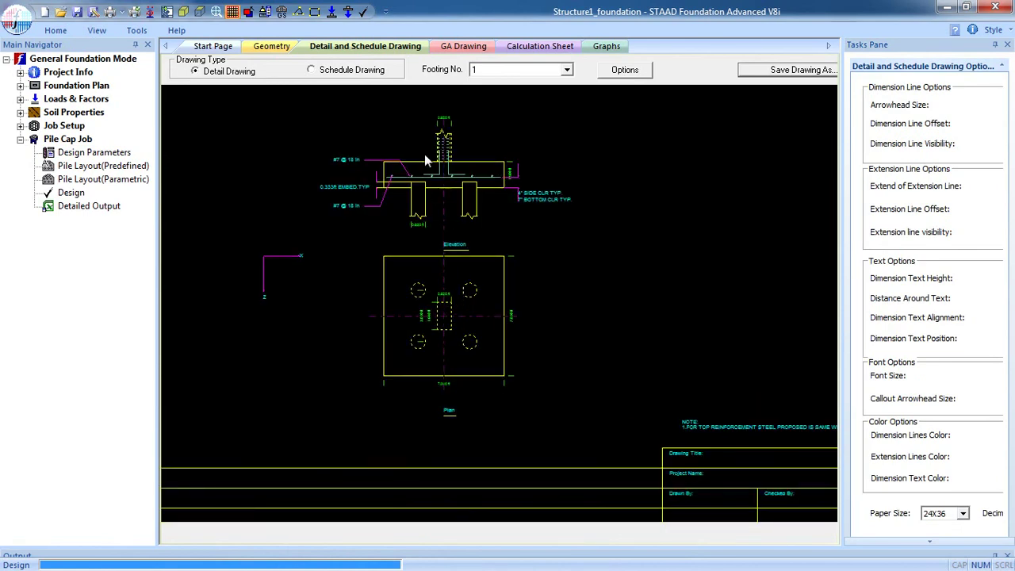
Step: Show footing 2's detail drawing and view its elevation and six-pile plan close up
click(523, 70)
click(530, 93)
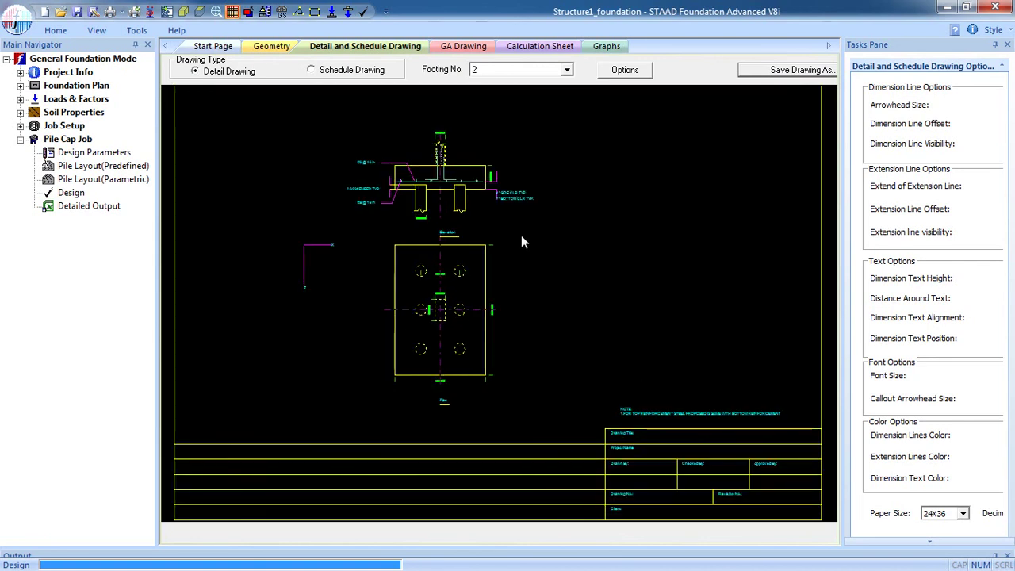
scroll(524, 234, up, 1)
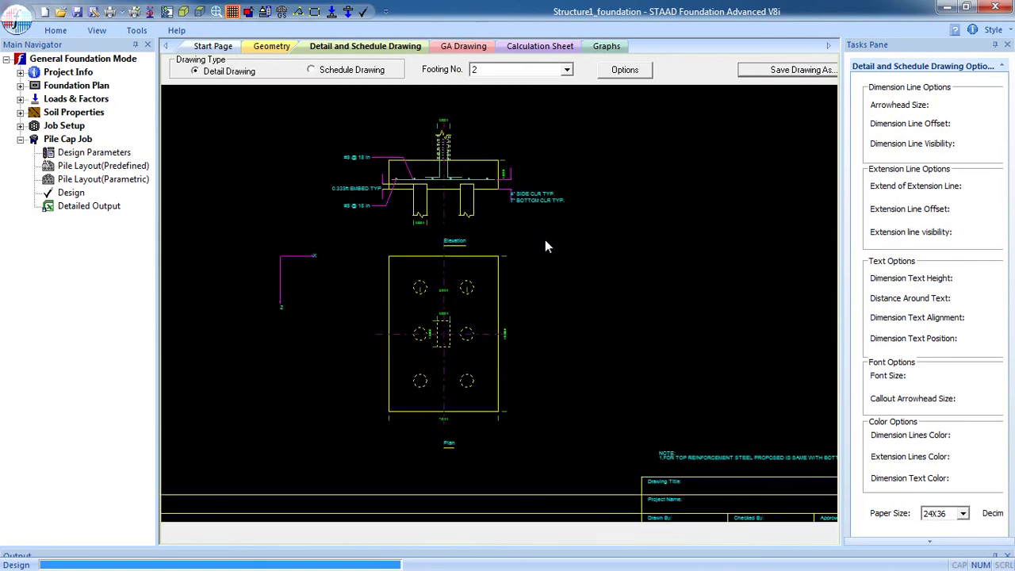
scroll(567, 257, up, 1)
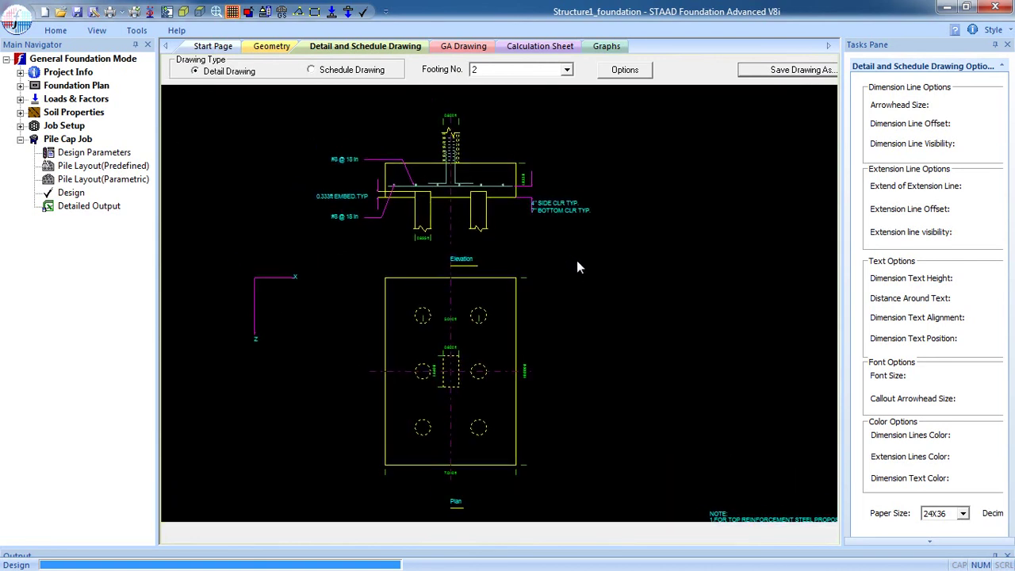